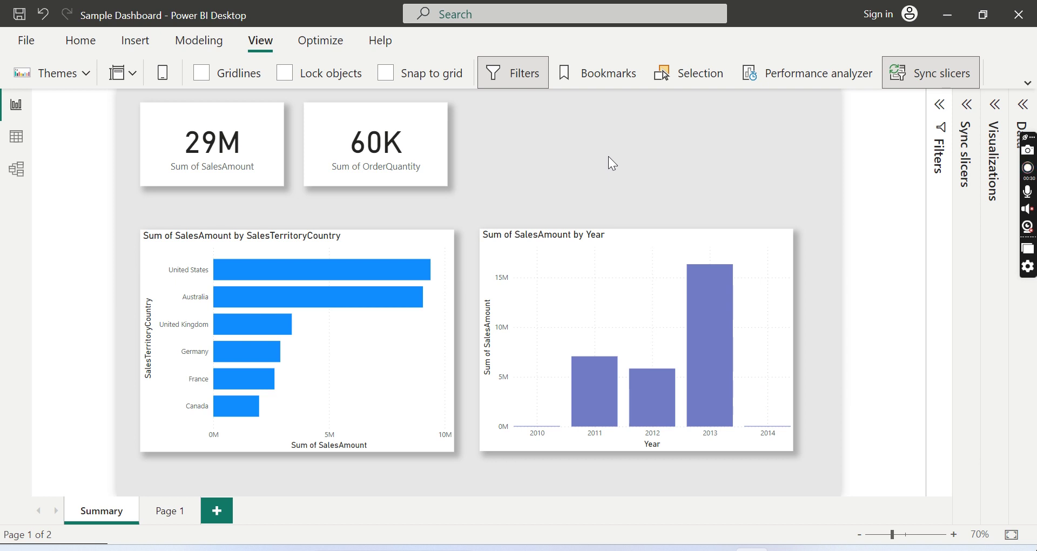
# Add a slicer to the Summary page using the Color field from the DimProduct table
pyautogui.click(1023, 108)
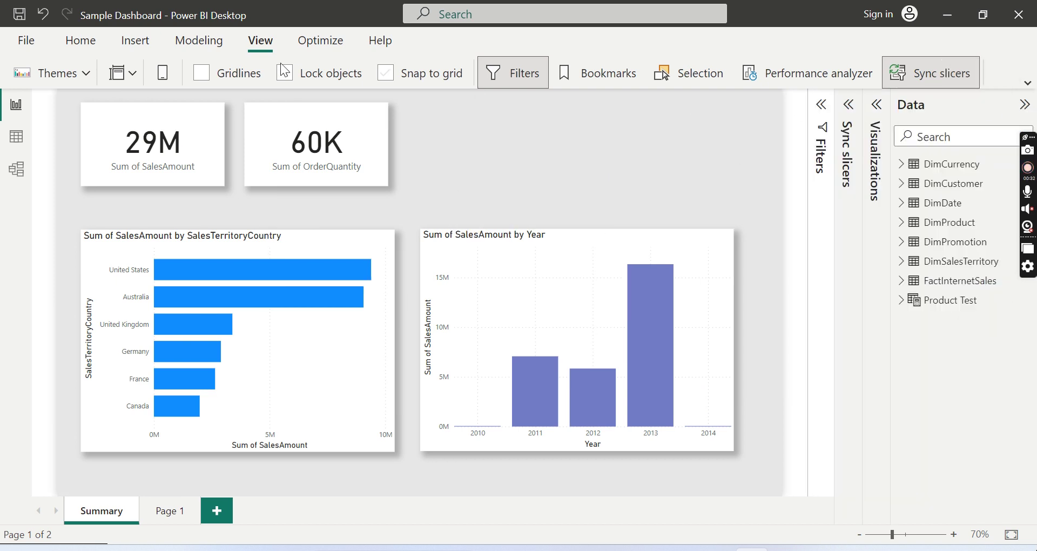
pyautogui.click(81, 40)
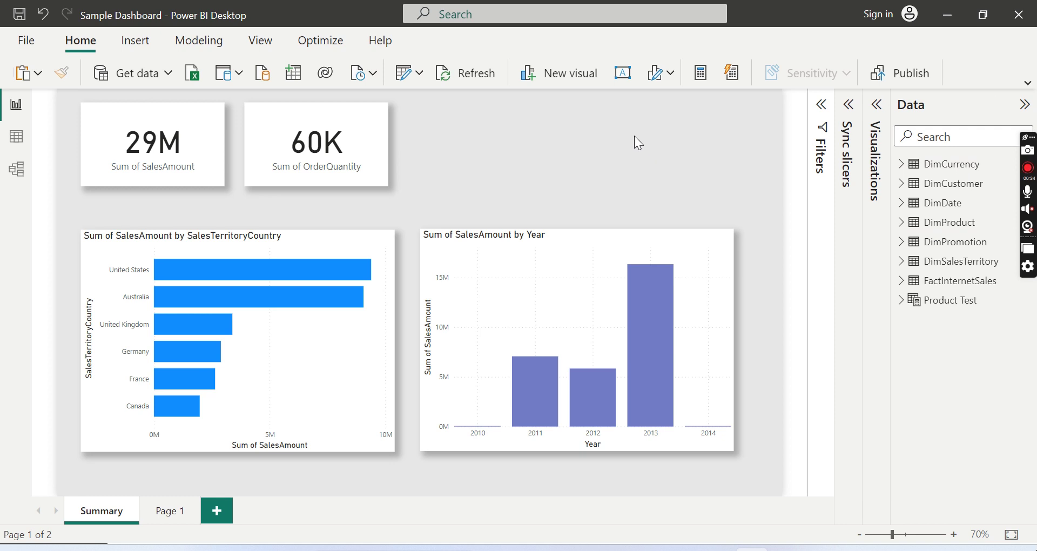
pyautogui.click(901, 222)
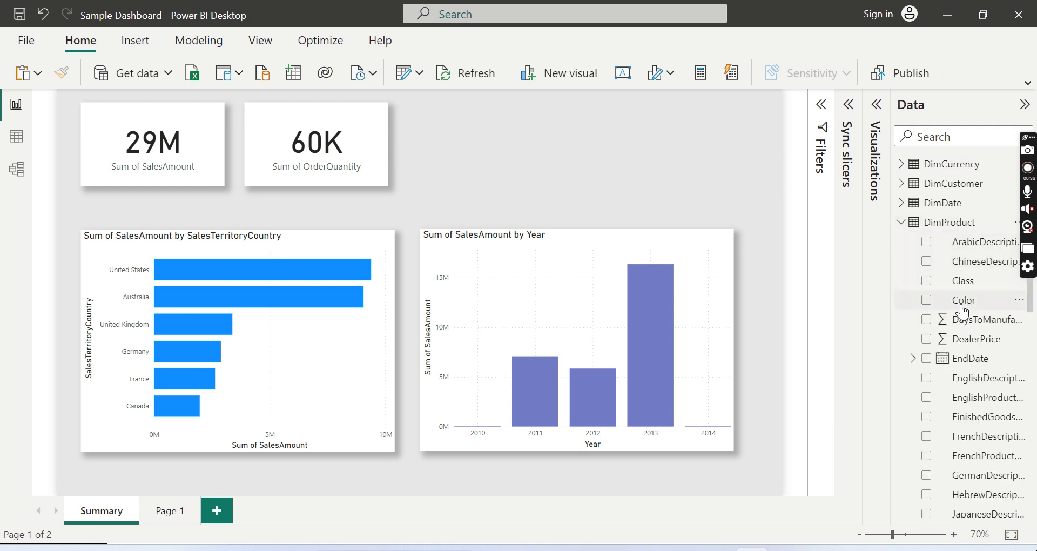
pyautogui.click(876, 105)
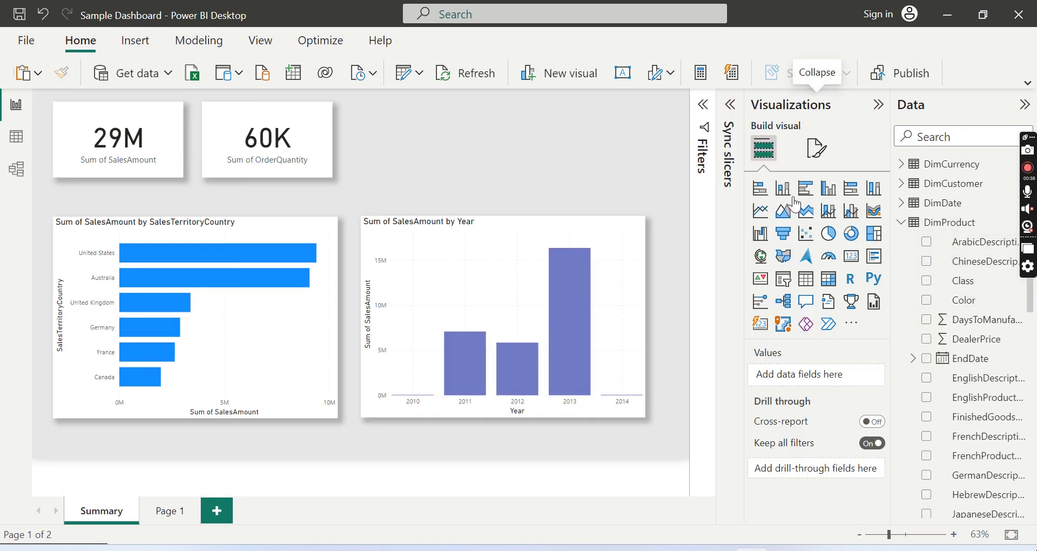
pyautogui.click(783, 278)
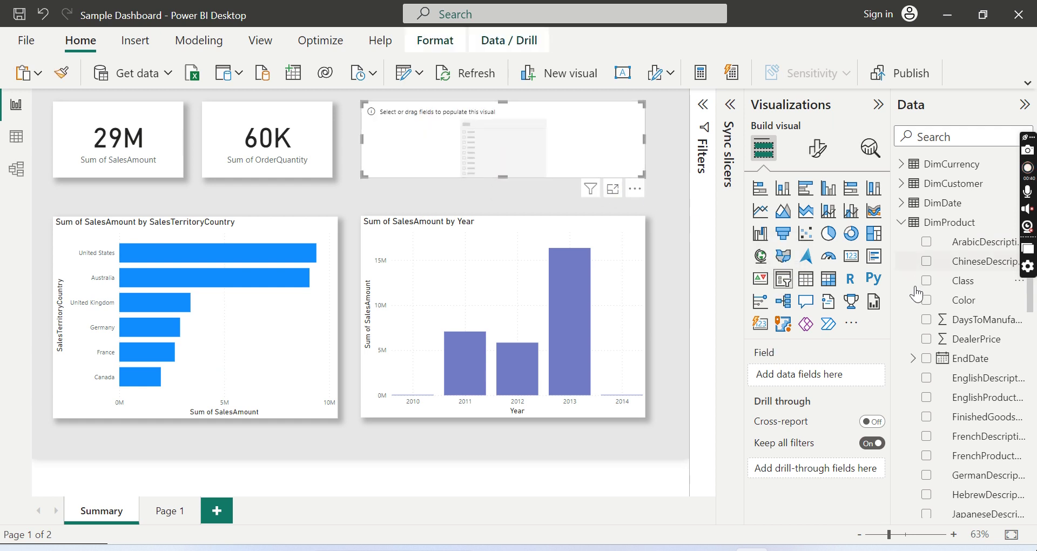
pyautogui.click(926, 300)
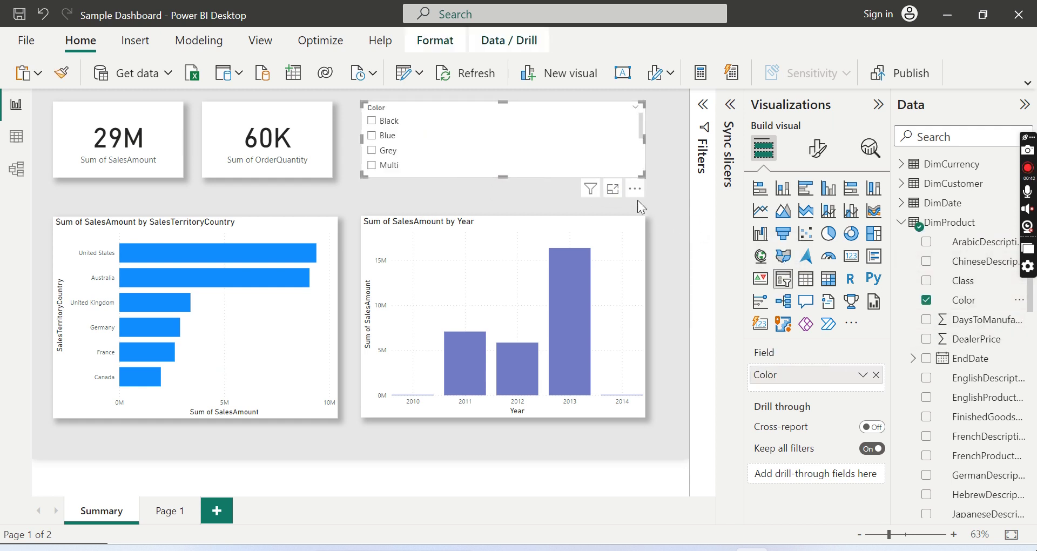
# Set the font size of the Color slicer's values to 17
pyautogui.click(817, 152)
pyautogui.click(820, 326)
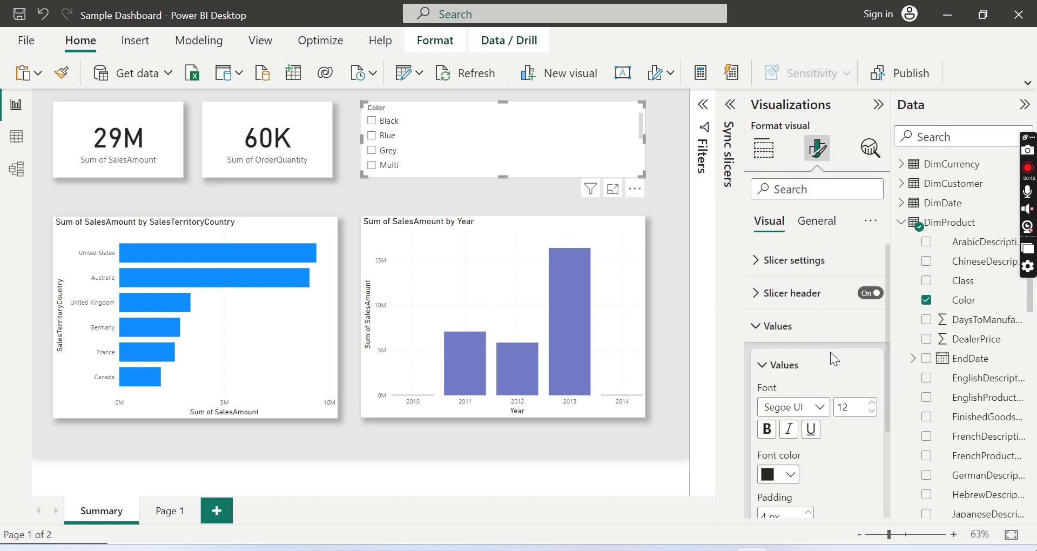
pyautogui.scroll(-3, 831, 353)
pyautogui.click(872, 321)
pyautogui.click(872, 320)
pyautogui.click(871, 320)
pyautogui.click(872, 320)
pyautogui.click(872, 320)
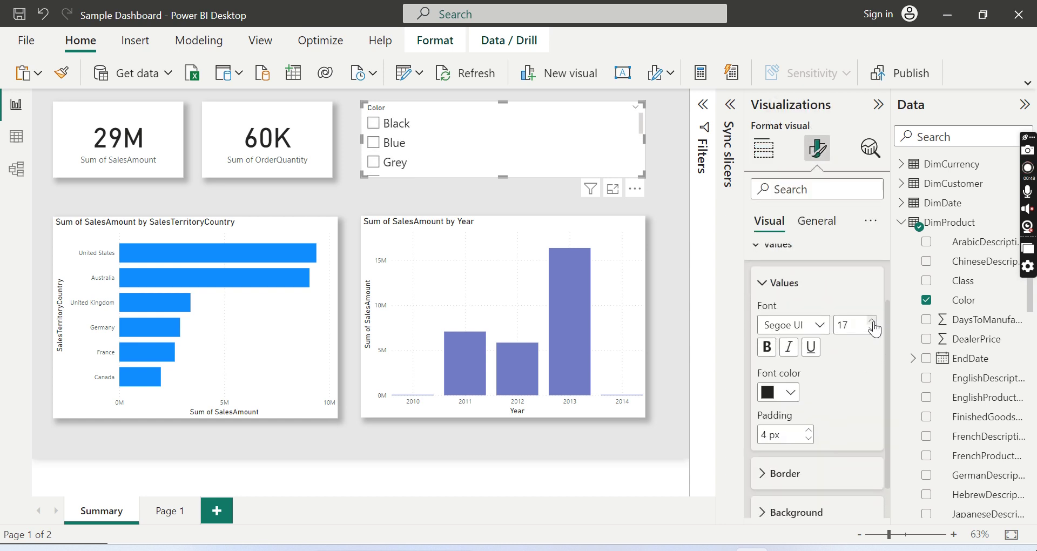
# Set the font size of the Color slicer's header text to 20
pyautogui.click(801, 253)
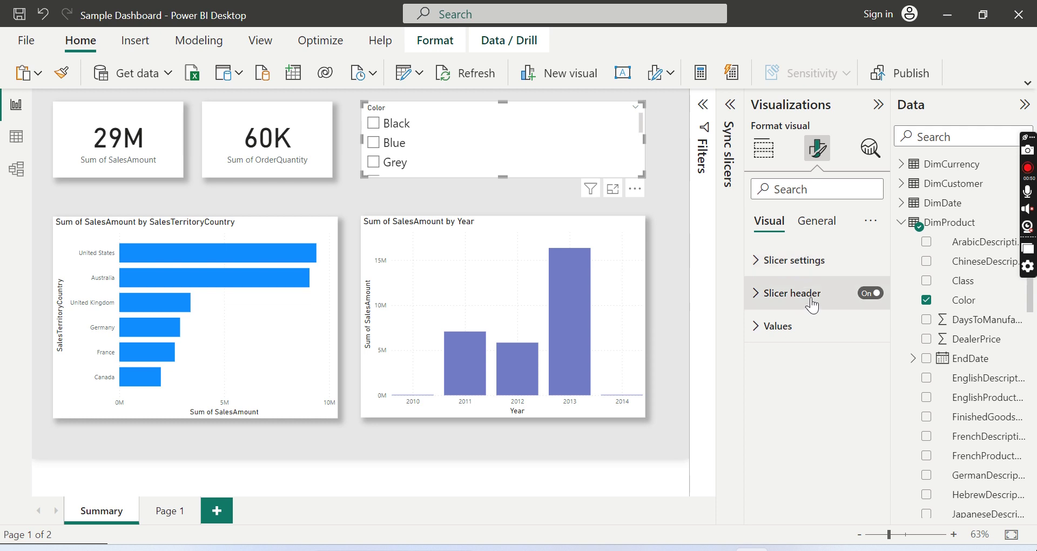
pyautogui.click(810, 299)
pyautogui.click(872, 411)
pyautogui.click(872, 412)
pyautogui.click(872, 411)
pyautogui.click(872, 412)
pyautogui.click(872, 412)
pyautogui.click(872, 412)
pyautogui.click(872, 411)
pyautogui.click(871, 412)
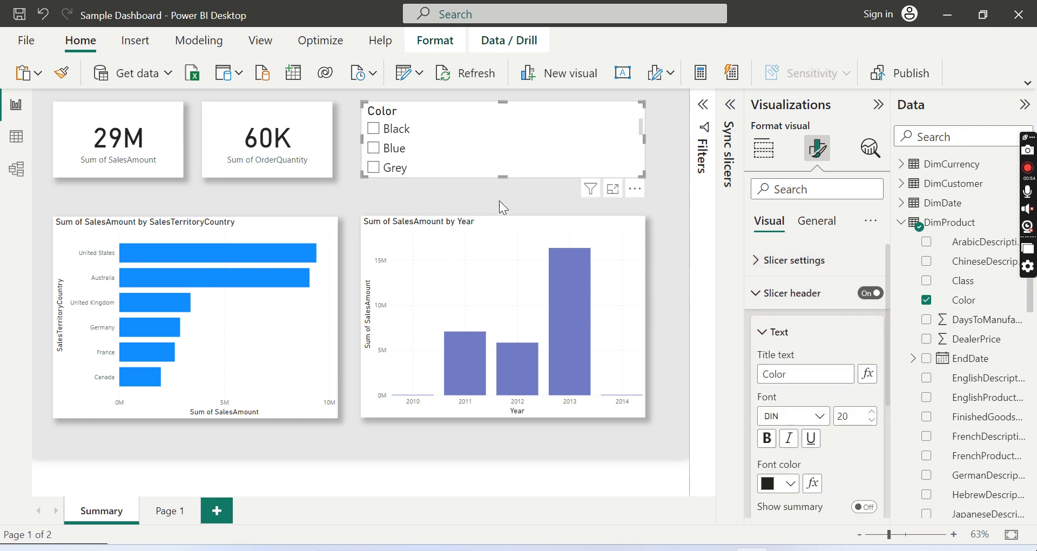
# Move the Sum of SalesAmount by Year chart down and resize the Color slicer to be narrower and taller
pyautogui.moveTo(615, 268); pyautogui.dragTo(622, 308)
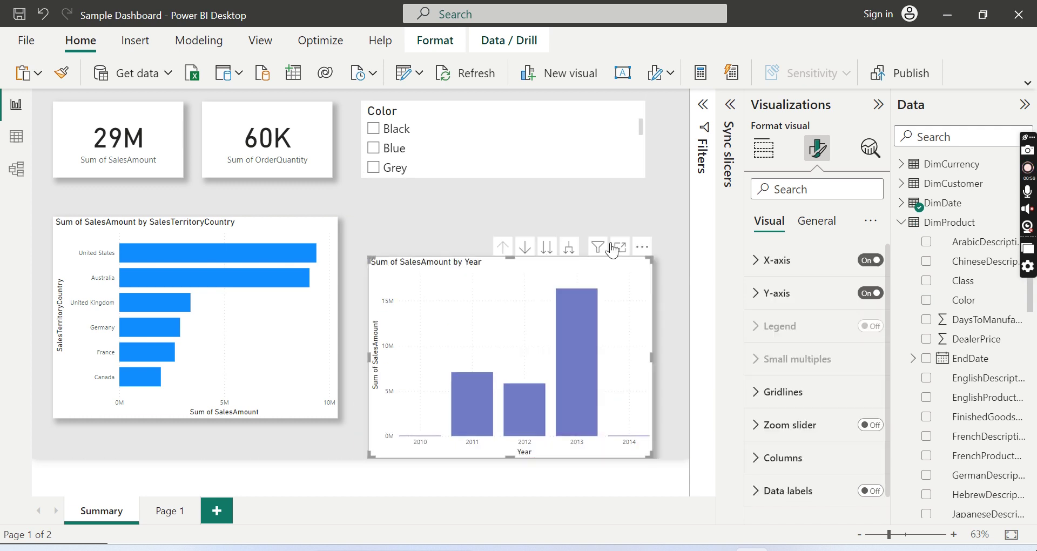
pyautogui.click(373, 148)
pyautogui.moveTo(366, 180); pyautogui.dragTo(451, 244)
# Filter the Summary page by Silver in the Color slicer, clear that selection and look through the color list
pyautogui.scroll(-3, 552, 160)
pyautogui.click(485, 176)
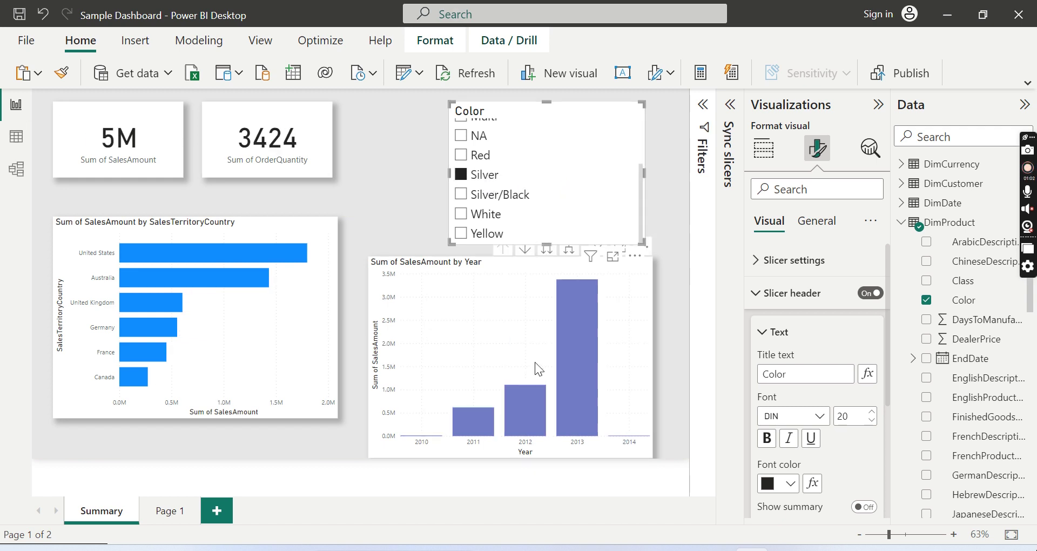
pyautogui.click(475, 176)
pyautogui.scroll(3, 598, 154)
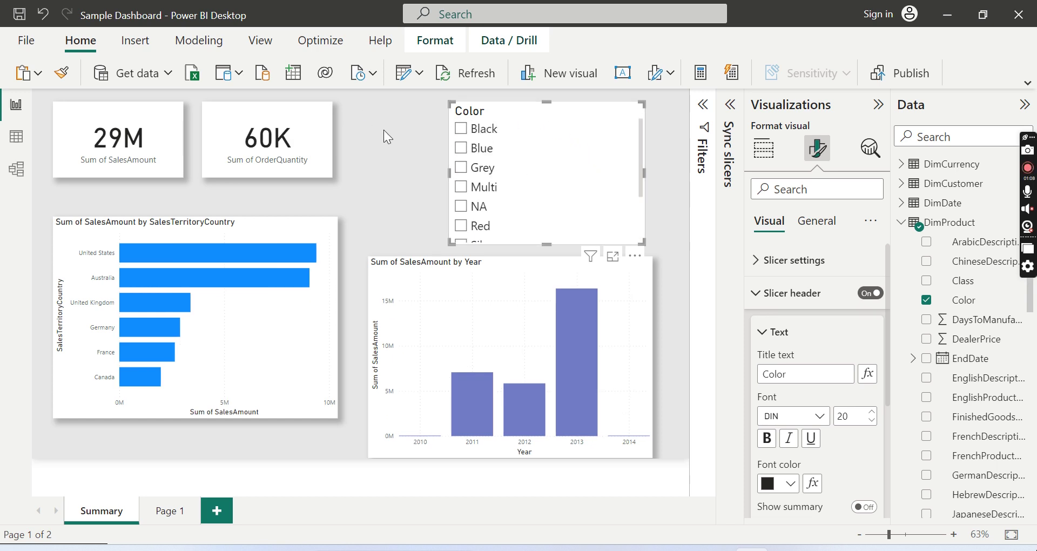
pyautogui.scroll(-3, 534, 155)
pyautogui.scroll(3, 533, 172)
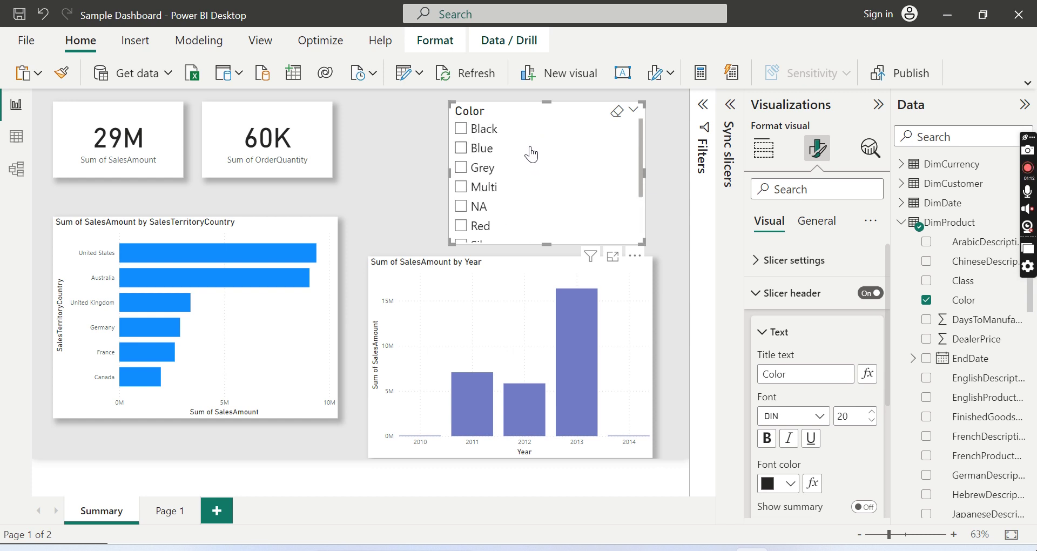
# Copy the Color slicer from the Summary page to Page 1 and keep both slicers in sync
pyautogui.click(385, 170)
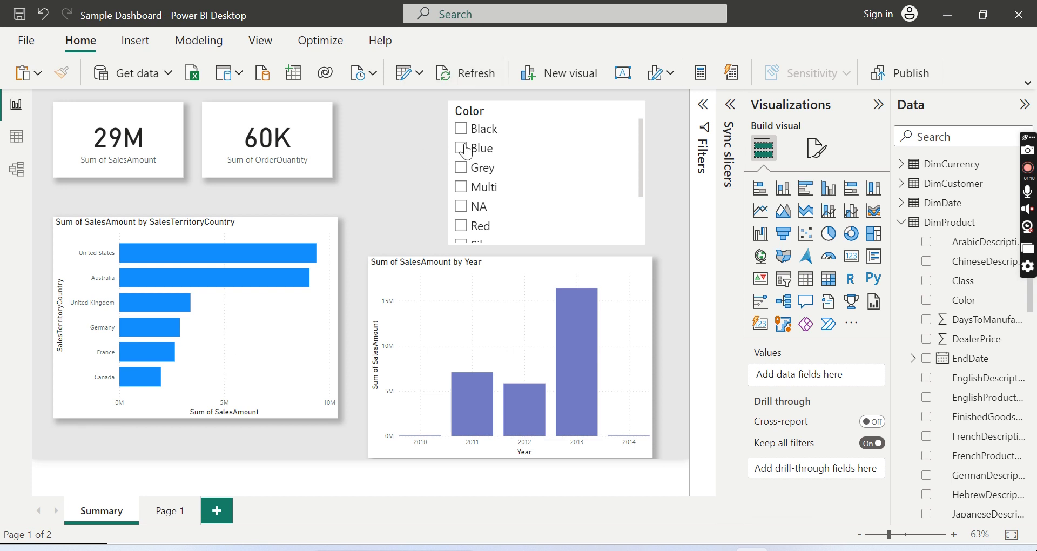
pyautogui.click(486, 115)
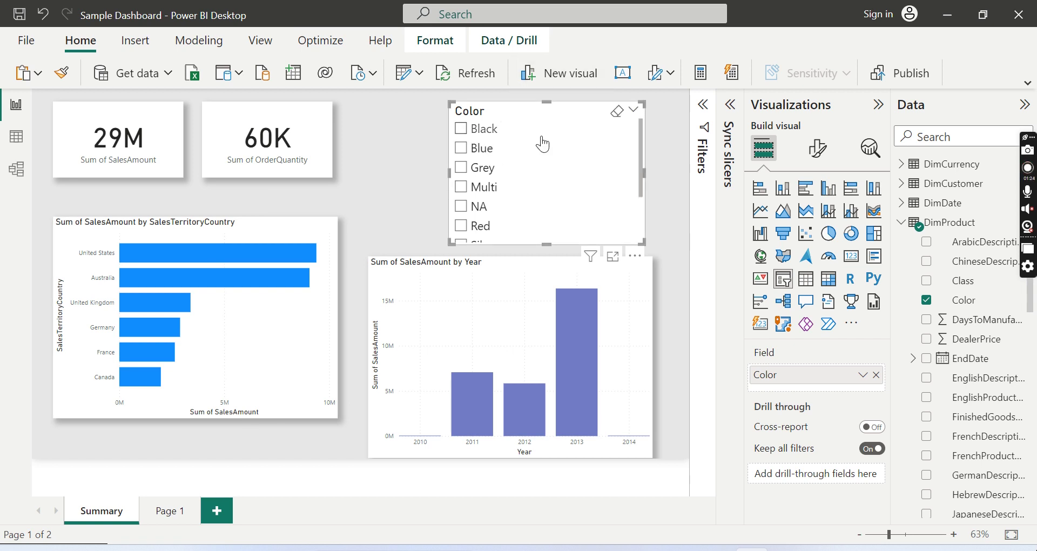
pyautogui.click(168, 510)
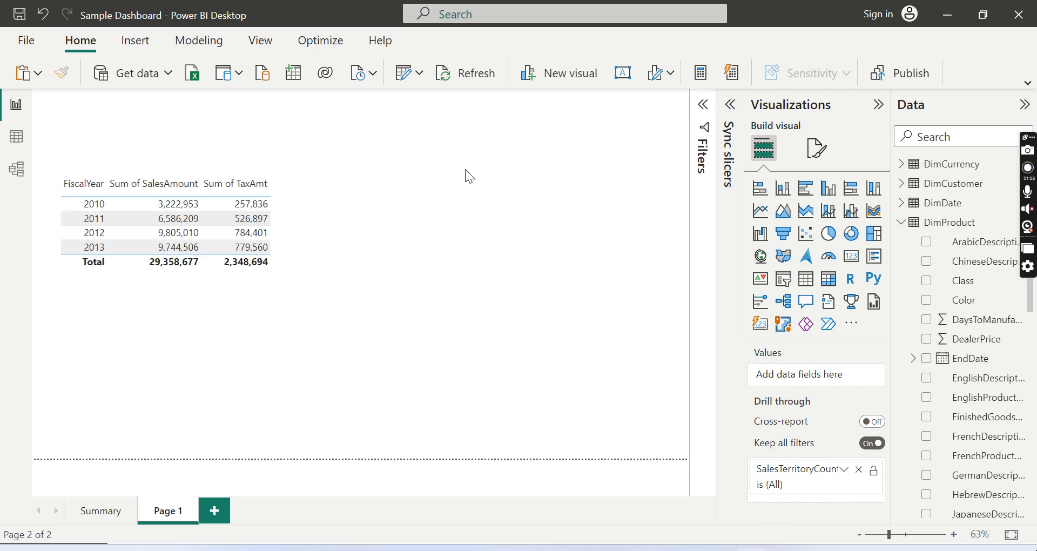
pyautogui.hotkey('ctrl', 'v')
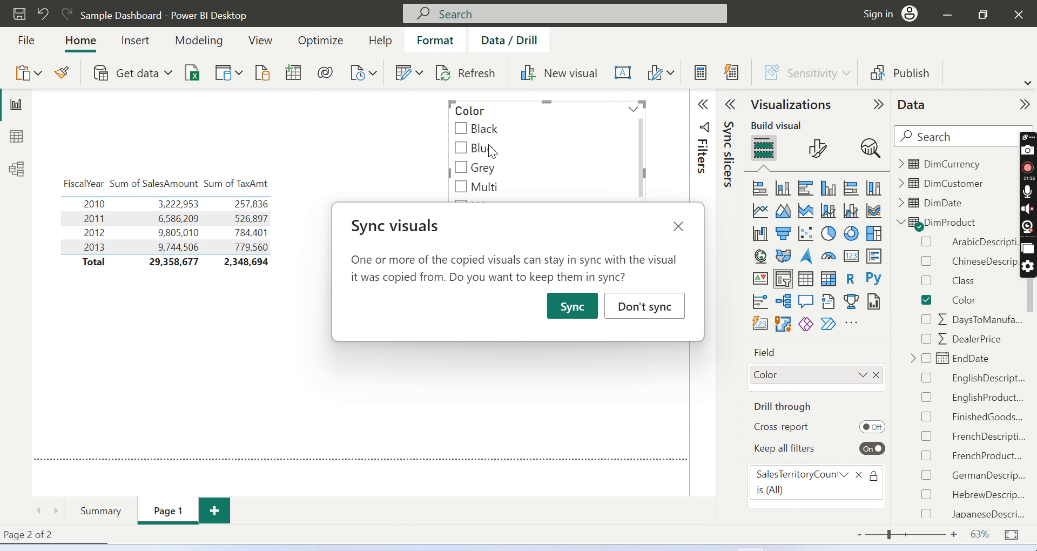
pyautogui.click(573, 307)
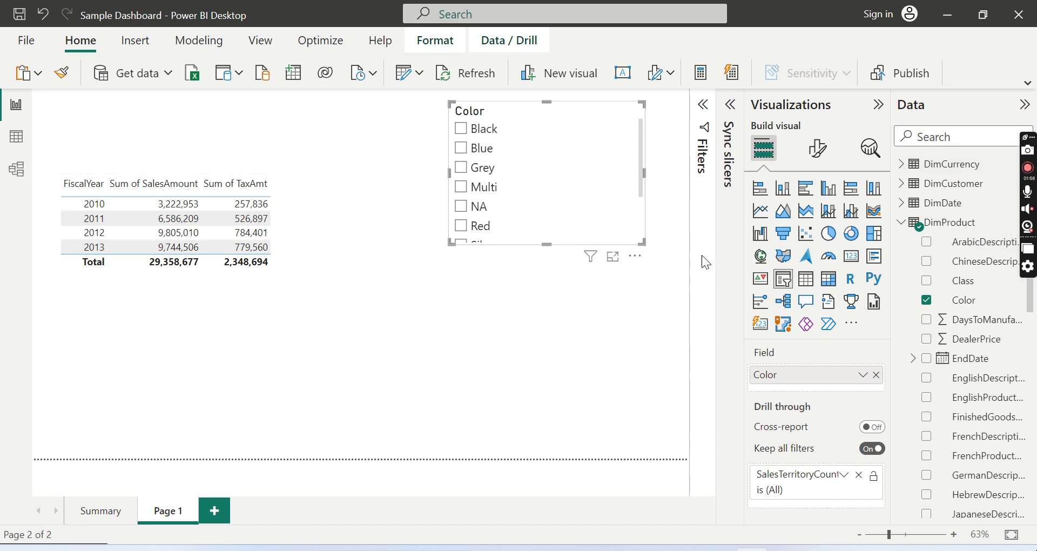
# Show the Sync slicers settings for the Color slicer on Page 1
pyautogui.click(259, 41)
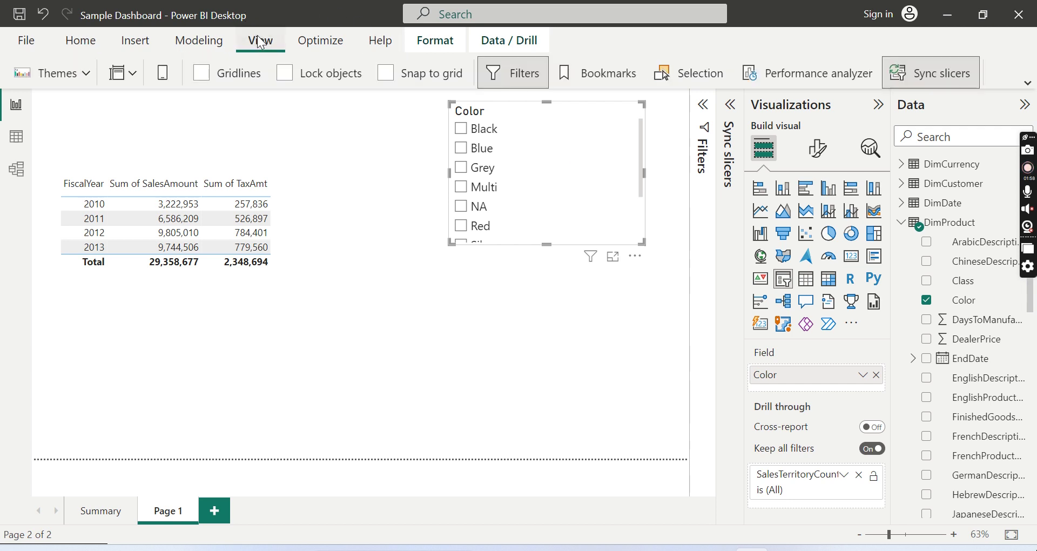
pyautogui.click(932, 79)
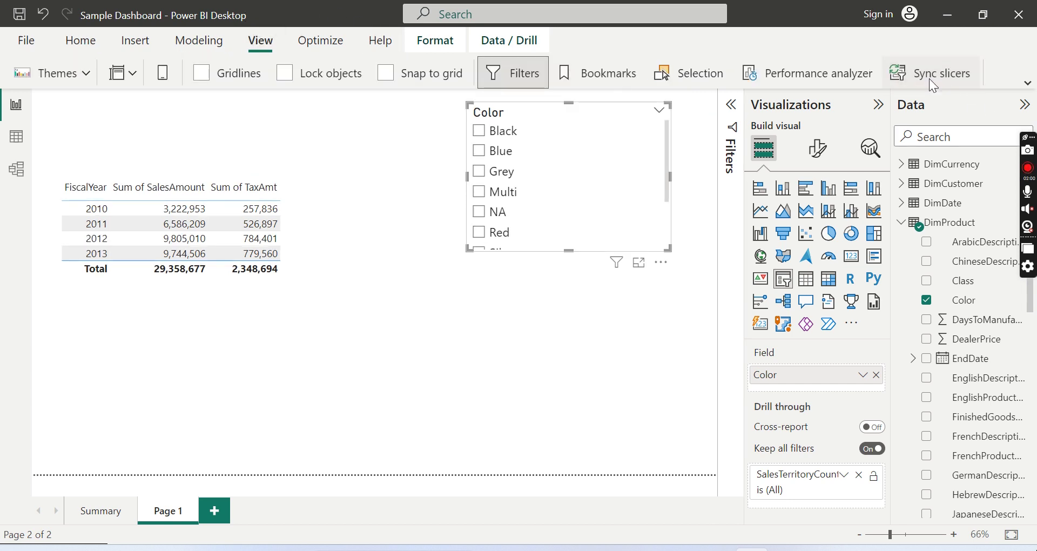
pyautogui.click(930, 75)
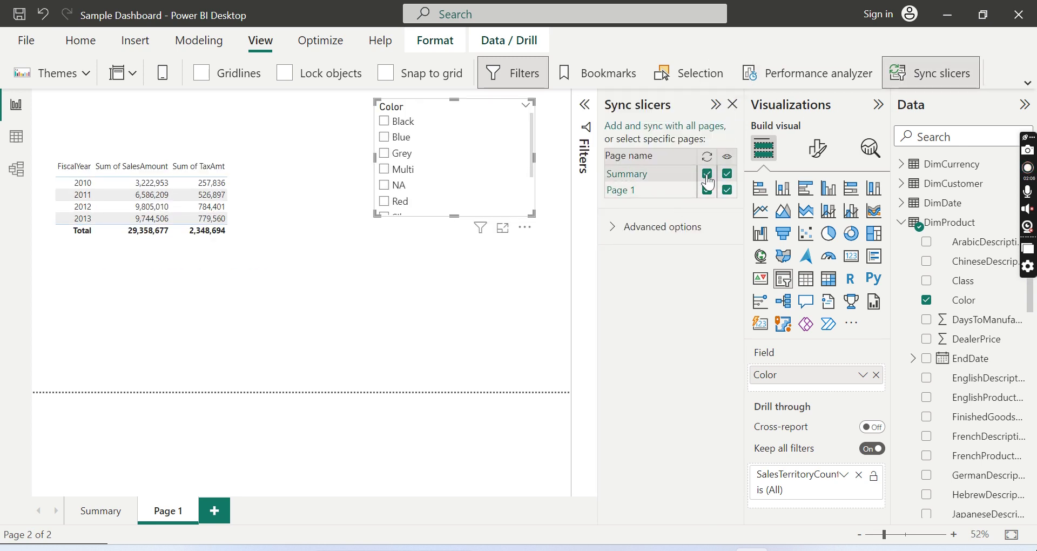
# Select Black in the Summary page's Color slicer and check the synced slicer and table on Page 1
pyautogui.click(84, 514)
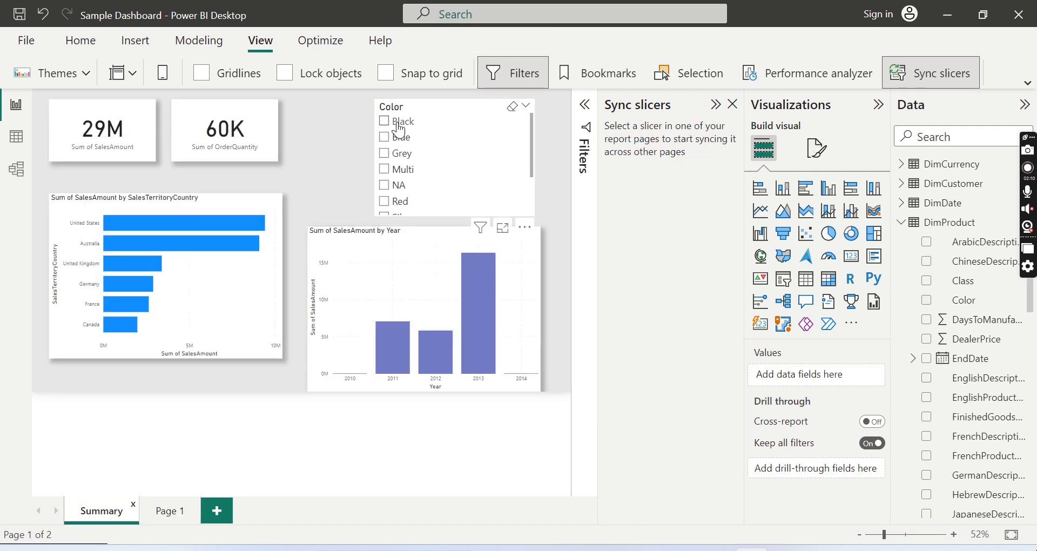
pyautogui.click(398, 128)
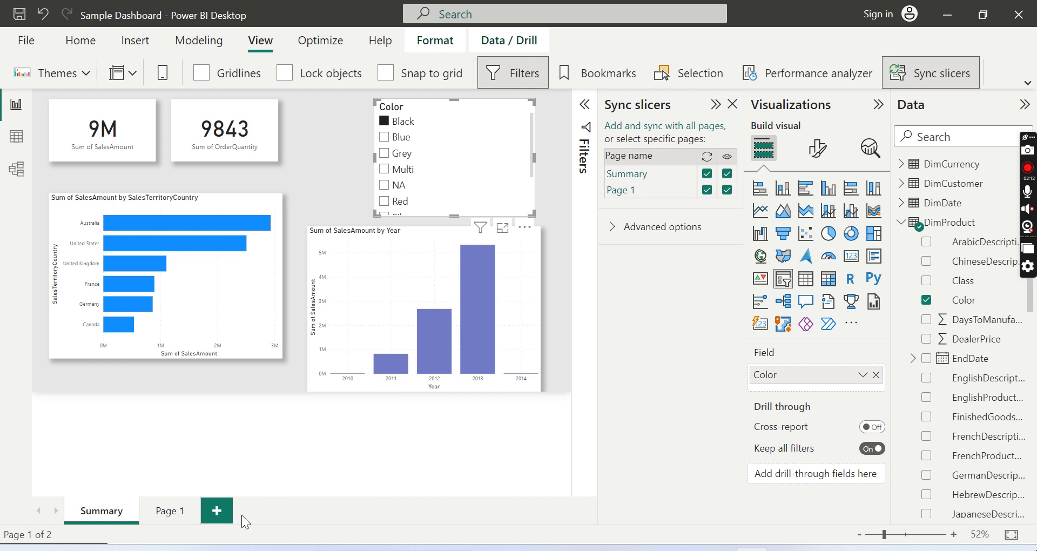
pyautogui.click(163, 514)
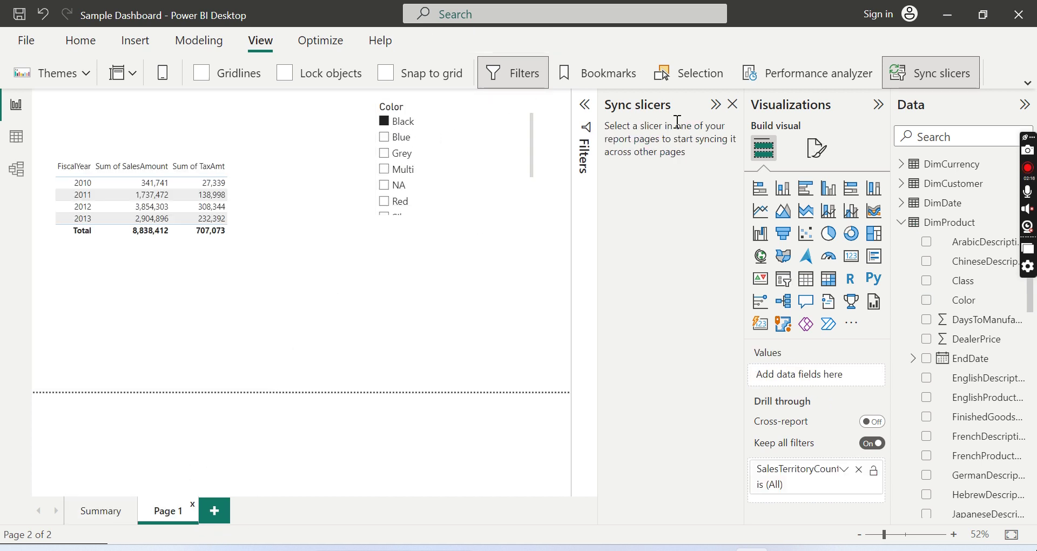
# Turn off syncing of the Color slicer for Page 1 and clear Black in that page's slicer
pyautogui.click(428, 108)
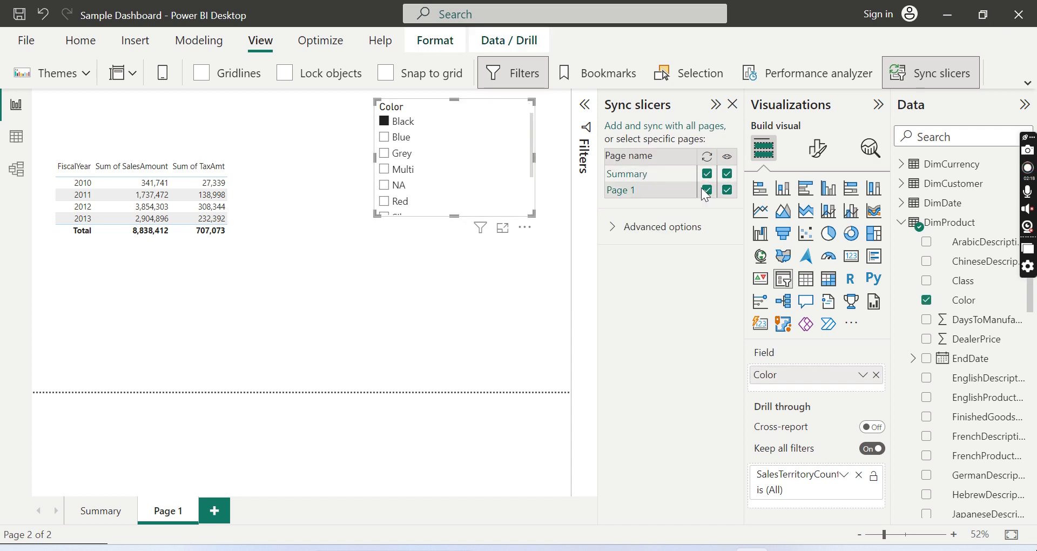
pyautogui.click(398, 122)
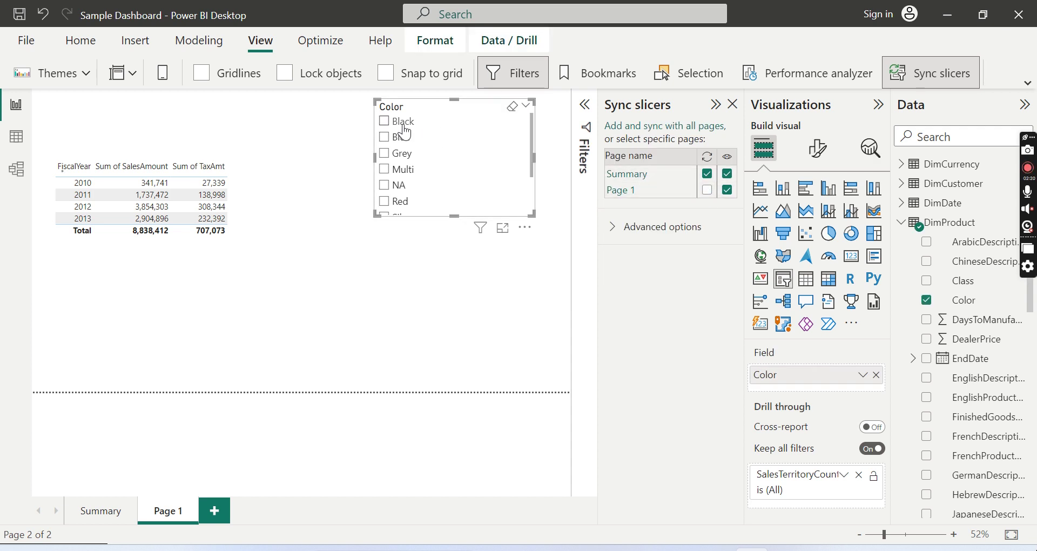
# Test the unsynced slicers by selecting Blue on the Summary page and Black on Page 1
pyautogui.click(102, 513)
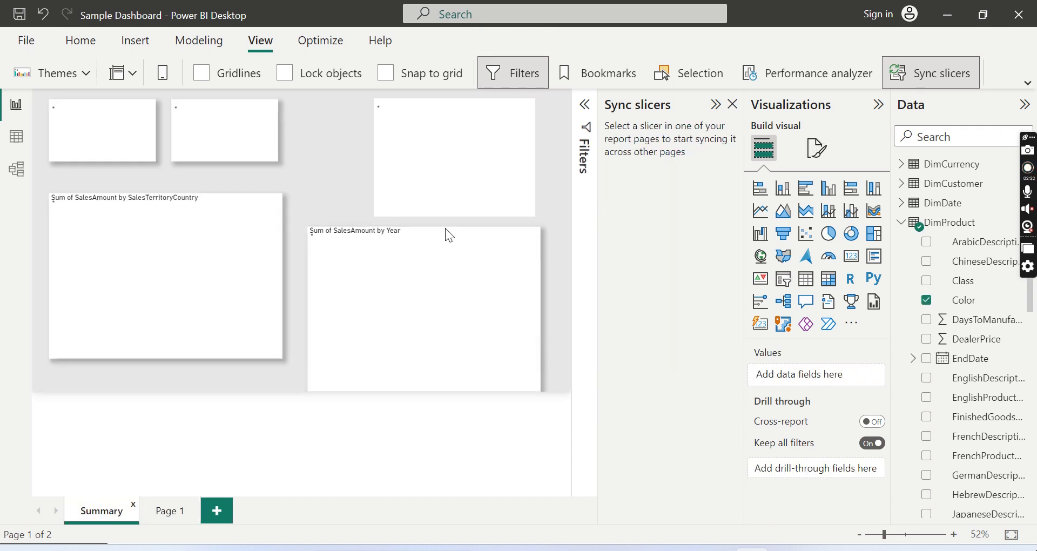
pyautogui.click(400, 137)
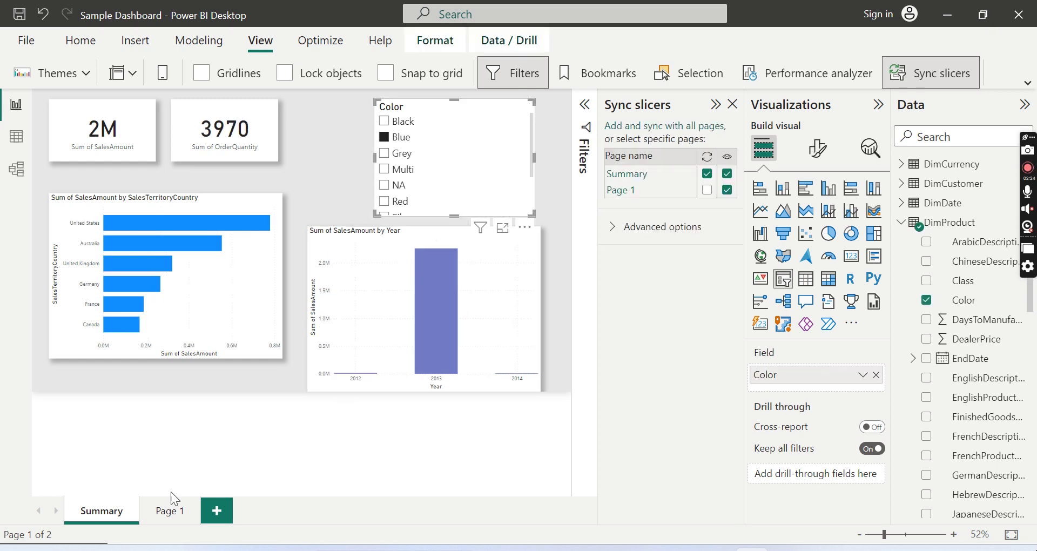
pyautogui.click(160, 512)
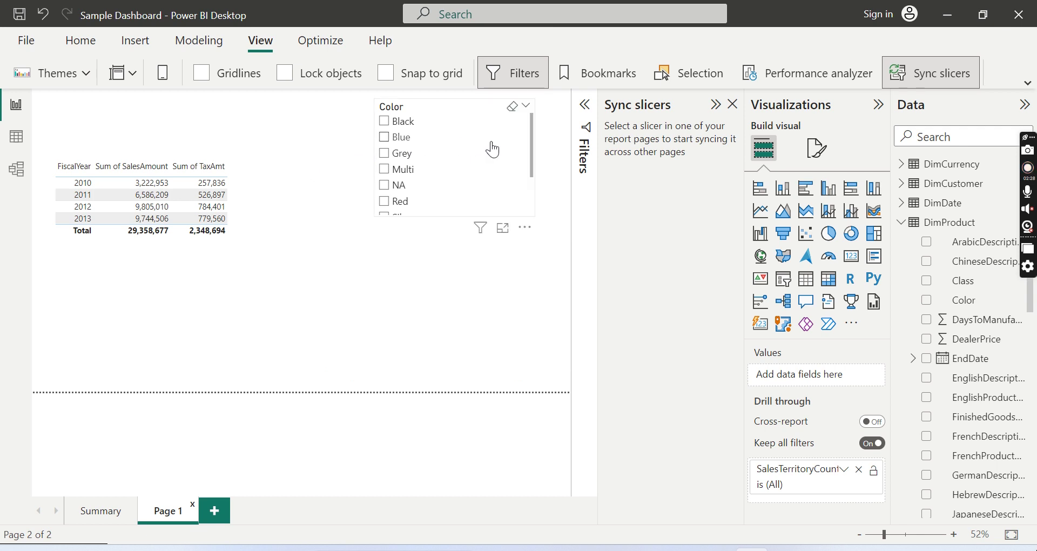
pyautogui.click(439, 121)
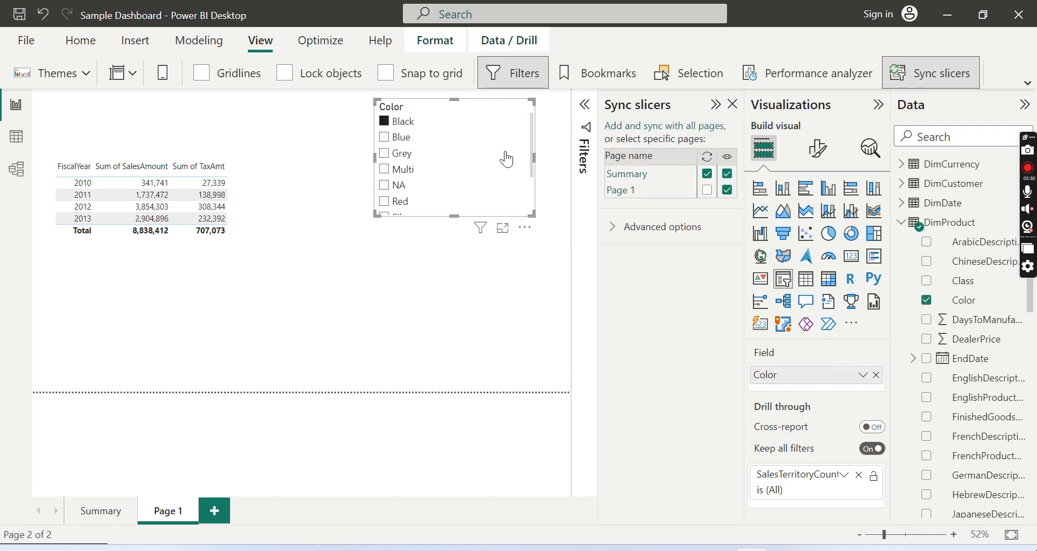
# Re-enable syncing of the Color slicer for Page 1 and test it by selecting Red there and Grey on the Summary page
pyautogui.click(707, 190)
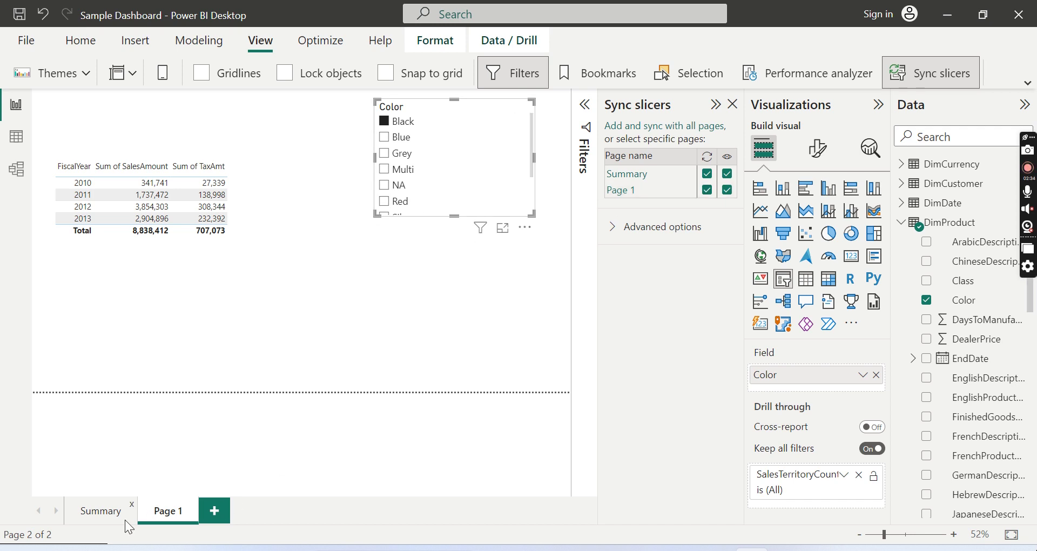
pyautogui.click(391, 201)
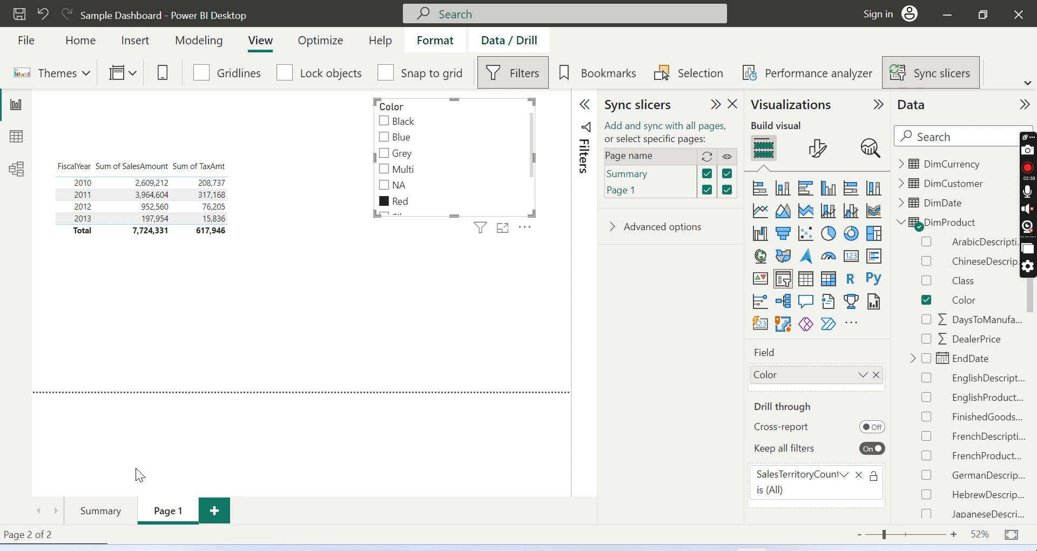
pyautogui.hotkey('ctrl', 'pageup')
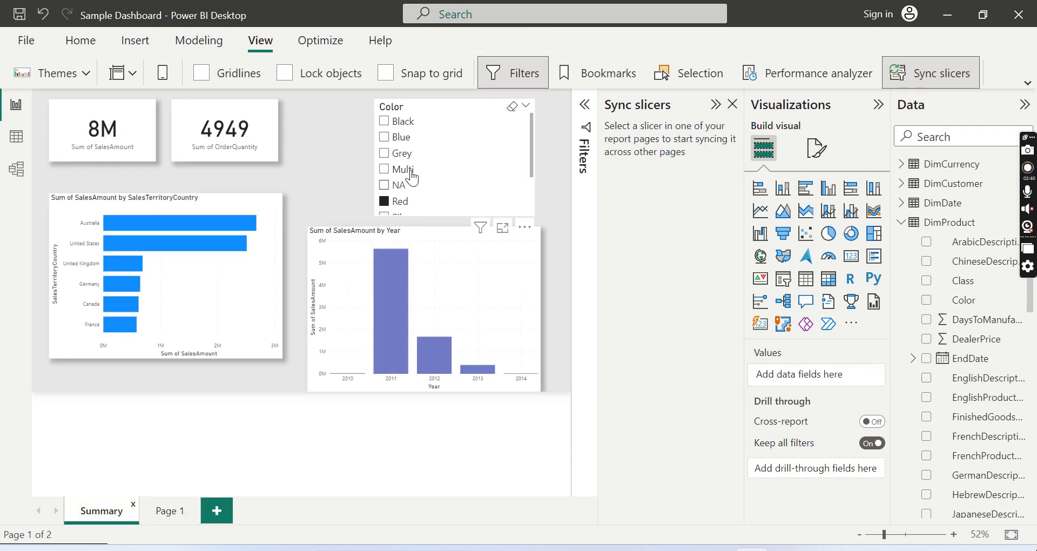
pyautogui.click(392, 156)
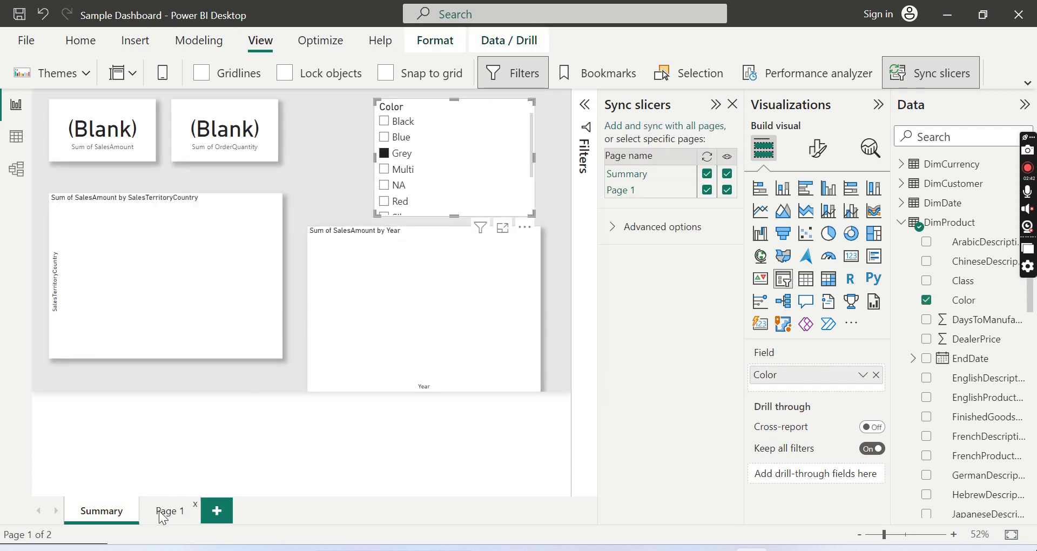
# Check the synced Color slicer on Page 1 and select Blue in it to filter the table
pyautogui.click(162, 513)
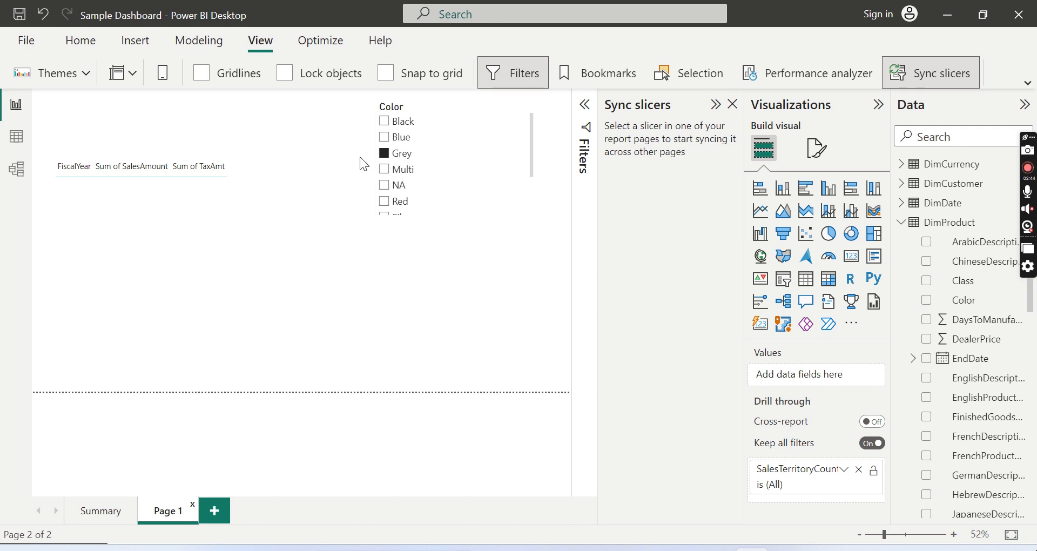
pyautogui.click(394, 139)
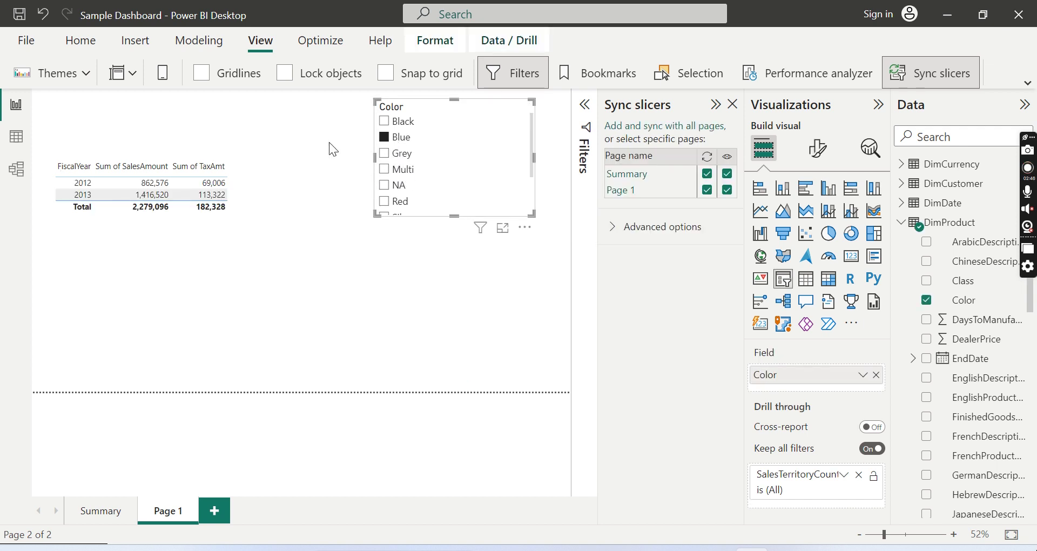
pyautogui.click(296, 150)
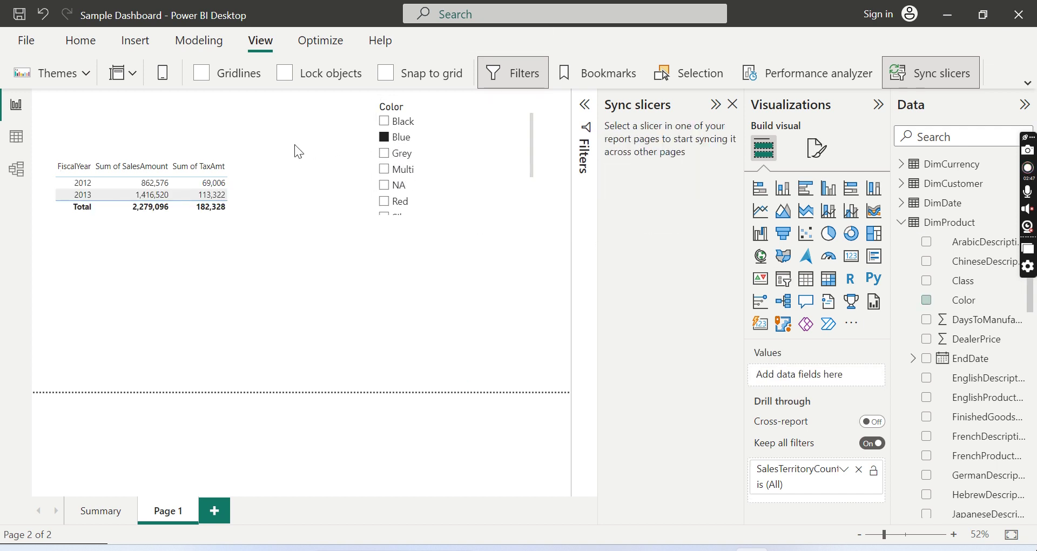
# Lengthen Page 1's Color slicer to show every color, narrow and move it closer to the table, and clear its Blue selection
pyautogui.click(423, 105)
pyautogui.moveTo(457, 210); pyautogui.dragTo(455, 310)
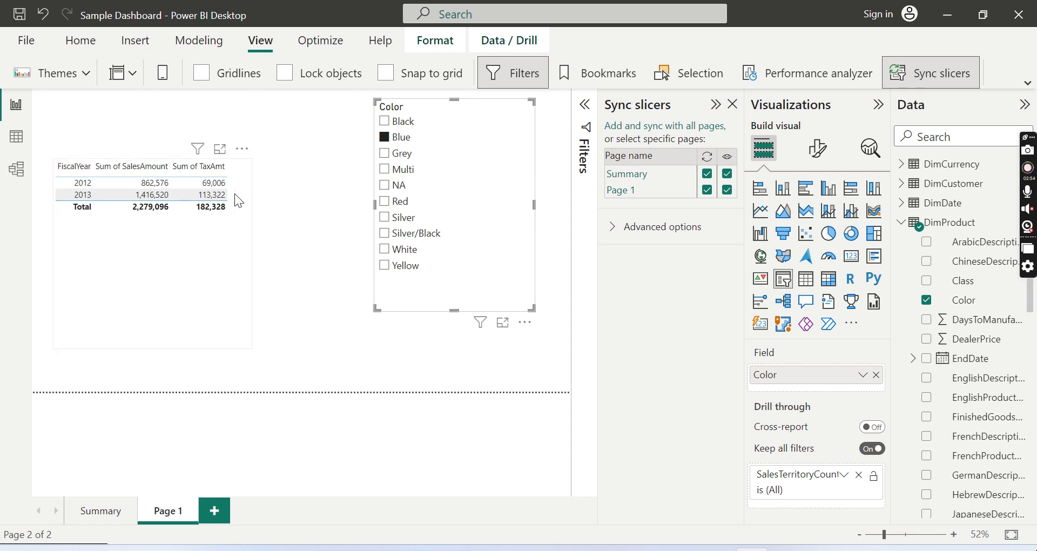
pyautogui.click(276, 192)
pyautogui.moveTo(436, 105); pyautogui.dragTo(339, 105)
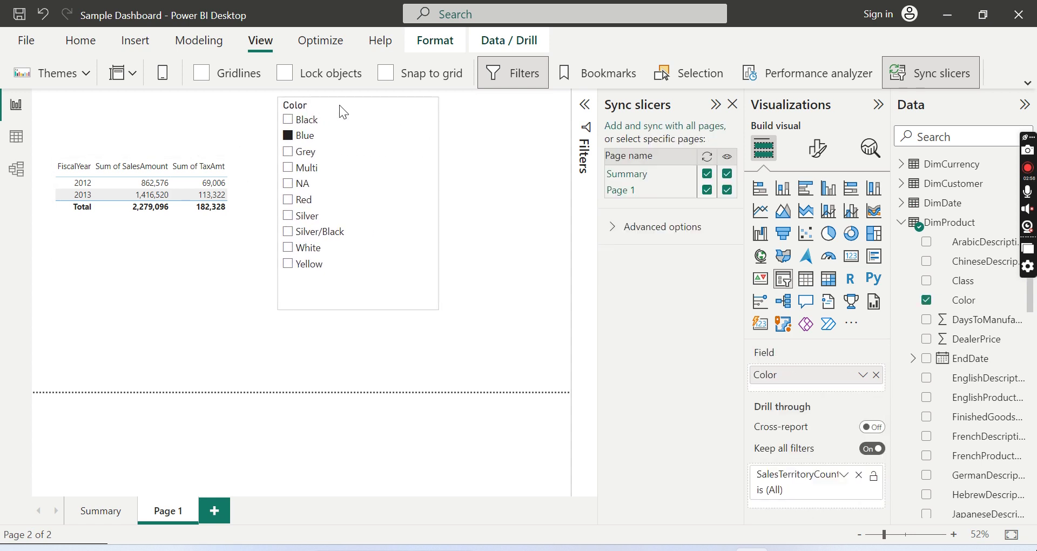
pyautogui.click(289, 136)
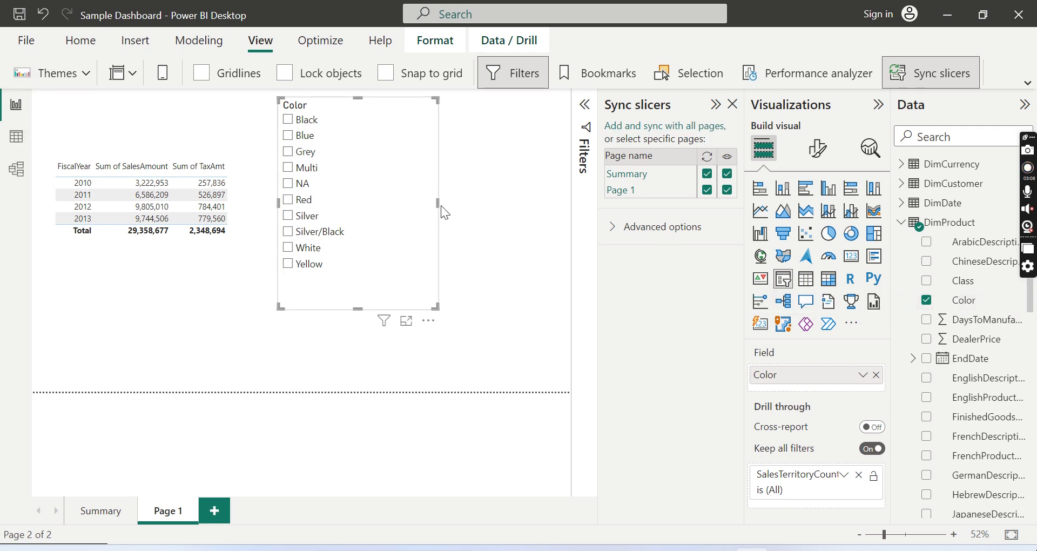
pyautogui.moveTo(438, 203); pyautogui.dragTo(359, 187)
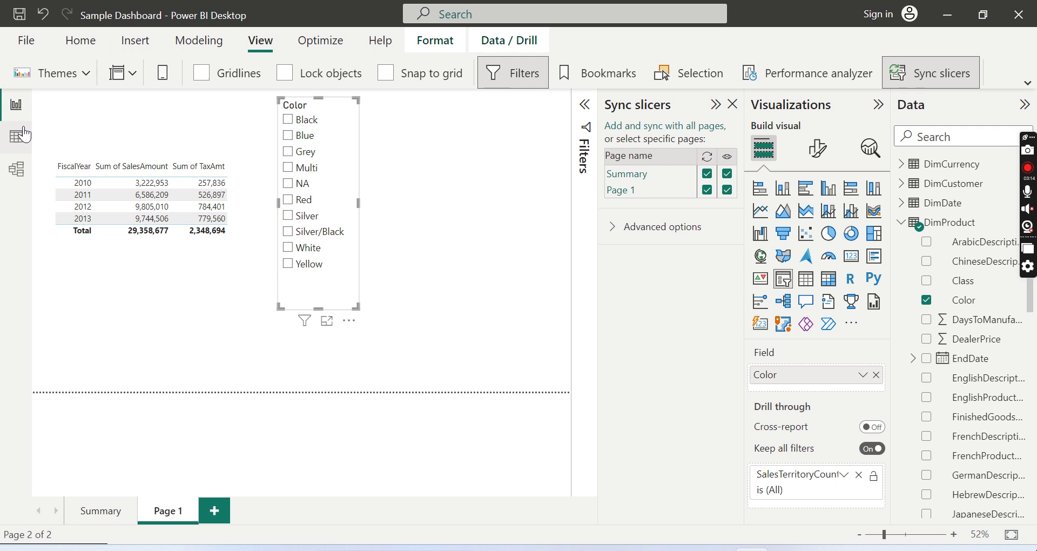
# Open the data model diagram, collapse its properties, and move the DimDate table between DimProduct and FactInternetSales
pyautogui.click(18, 175)
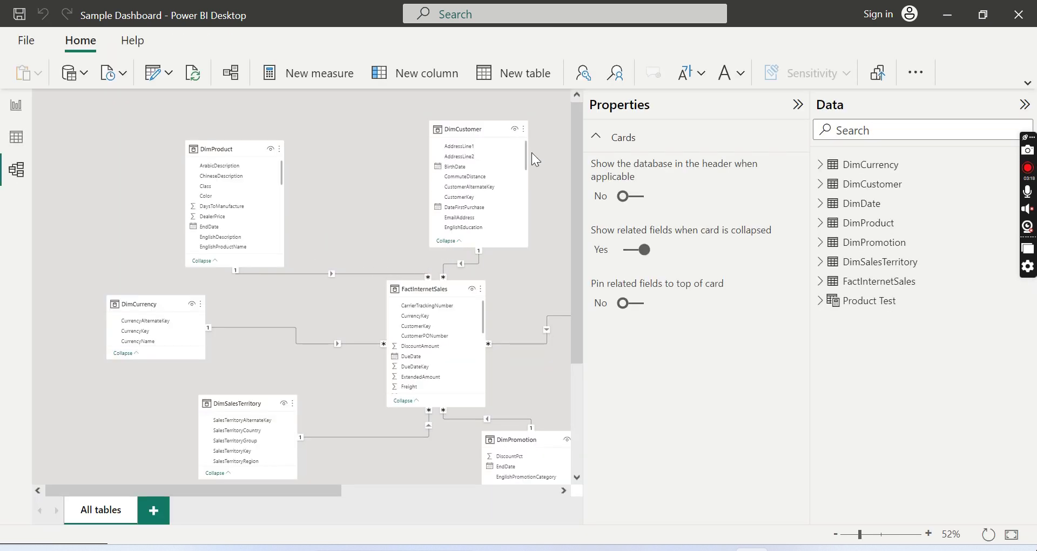
pyautogui.scroll(2, 535, 160)
pyautogui.click(797, 104)
pyautogui.scroll(-1, 646, 179)
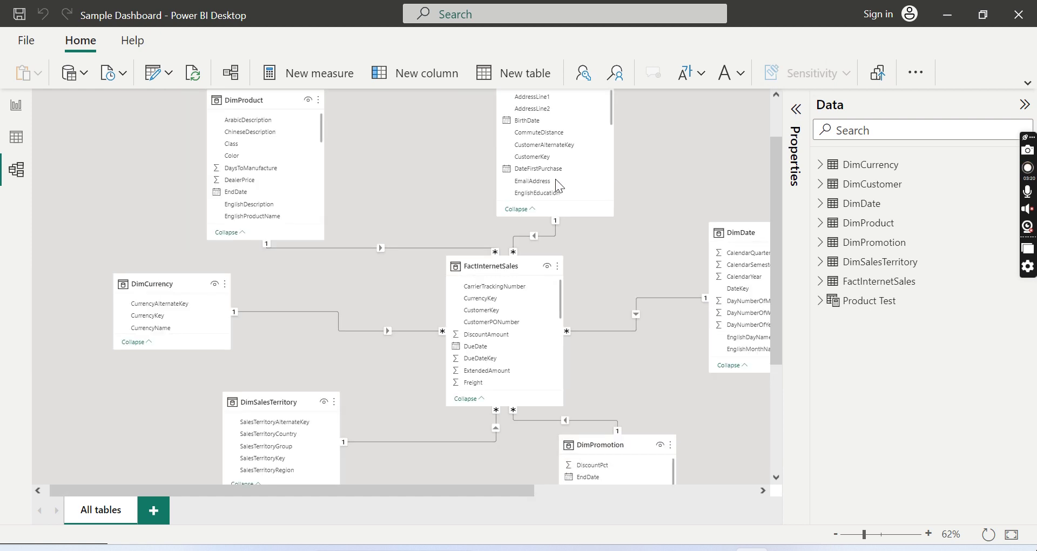
pyautogui.moveTo(736, 232); pyautogui.dragTo(379, 172)
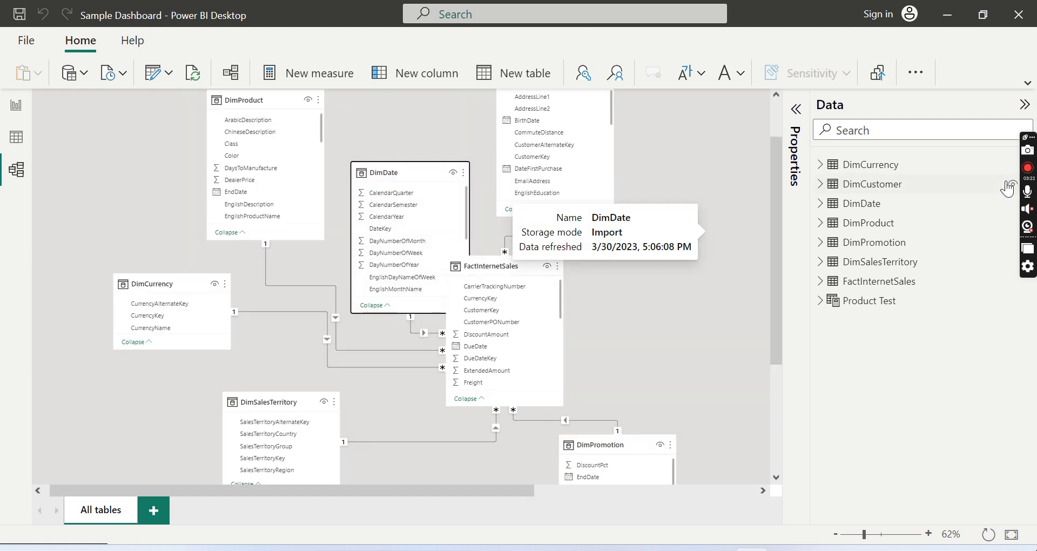
# Move the DimProduct table to the right of FactInternetSales and place the Product Test table beside DimProduct
pyautogui.scroll(-2, 601, 247)
pyautogui.moveTo(184, 140); pyautogui.dragTo(500, 216)
pyautogui.scroll(1, 581, 220)
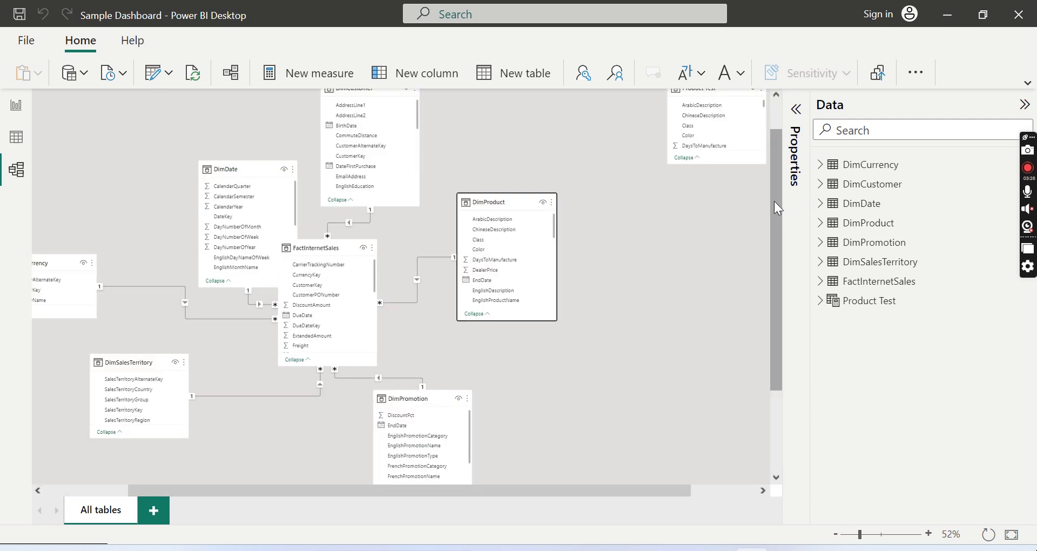
pyautogui.scroll(1, 774, 199)
pyautogui.moveTo(704, 130); pyautogui.dragTo(664, 227)
pyautogui.scroll(1, 653, 176)
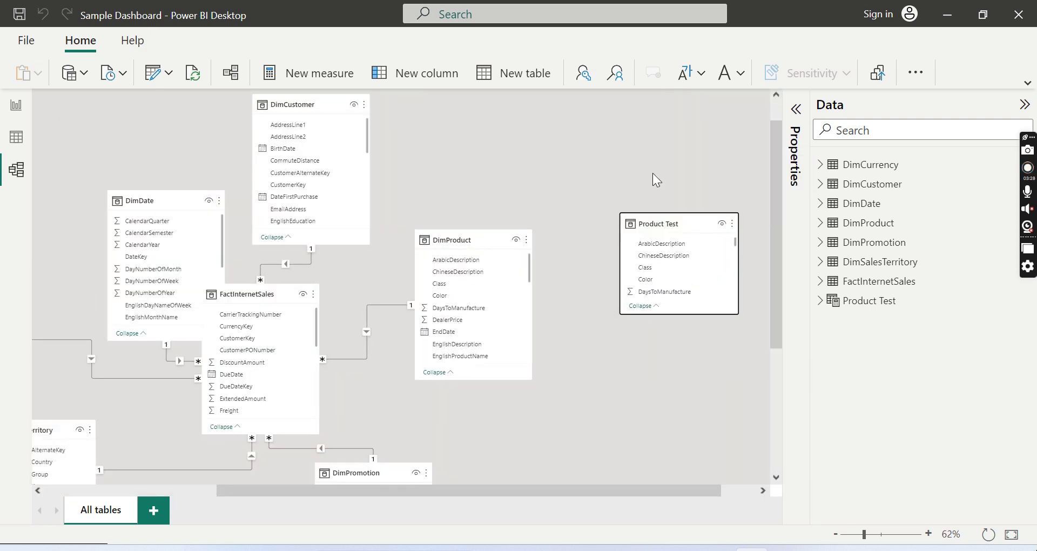
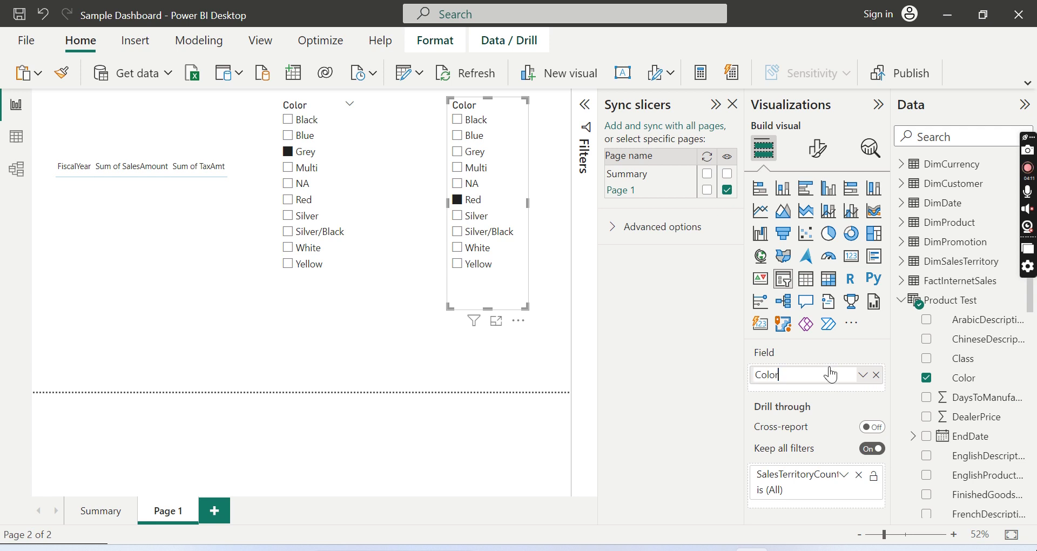
# Rename the second slicer's field as Color Test, and test the Color slicer by selecting Red and Silver in turn
pyautogui.press('Return')
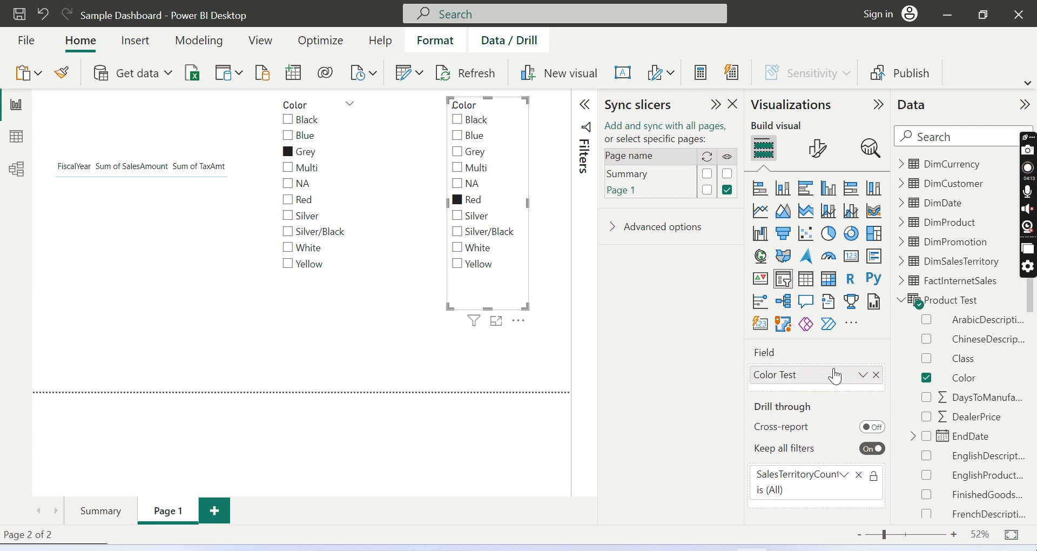
pyautogui.click(405, 182)
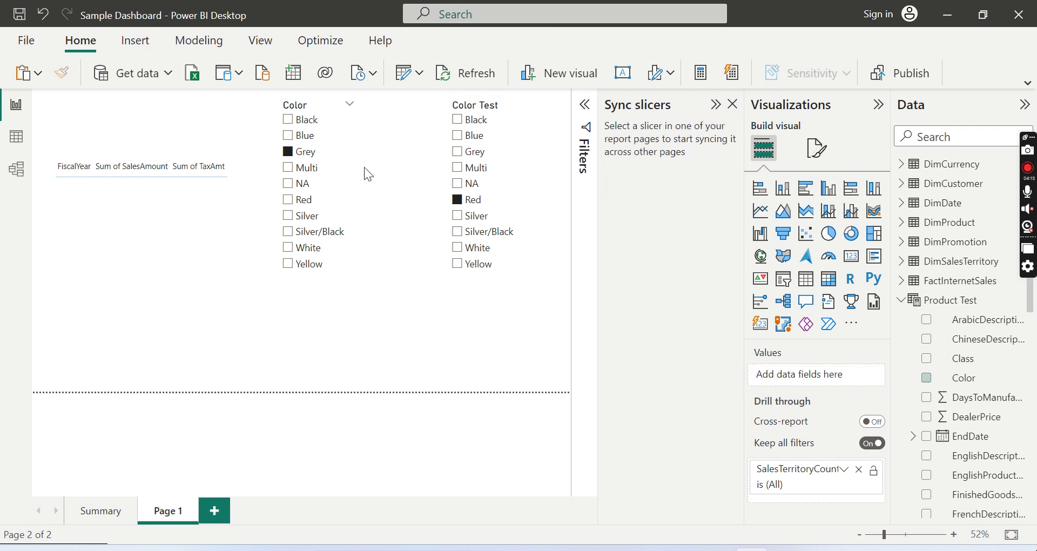
pyautogui.click(293, 215)
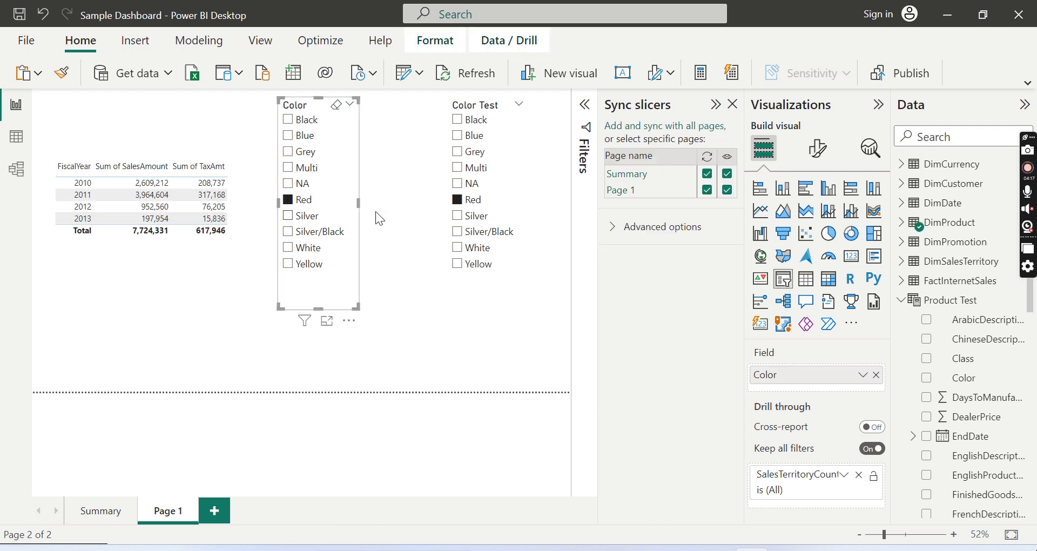
pyautogui.click(313, 222)
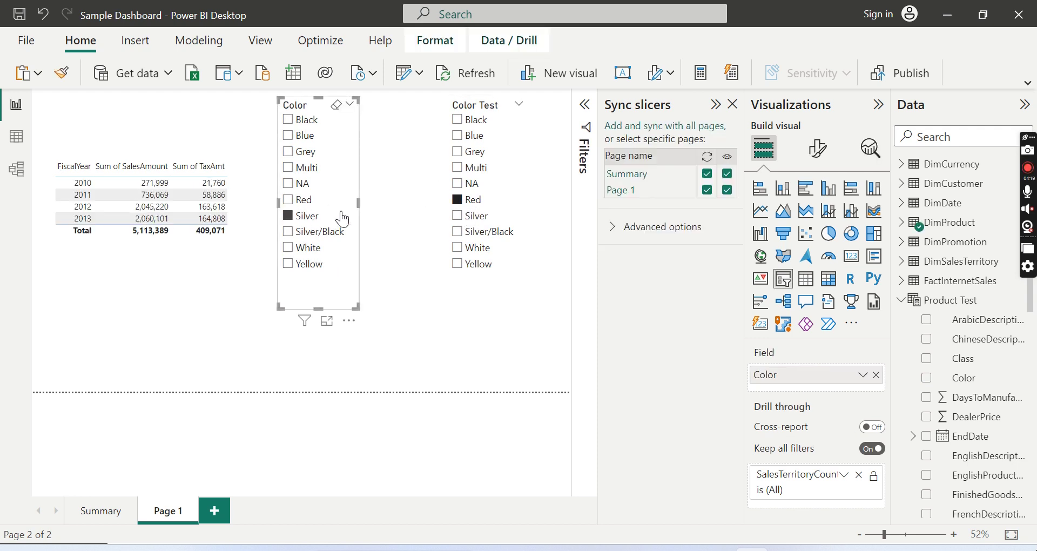
# Clear the selections in the Color Test and Color slicers, and slightly reduce the Color slicer's height
pyautogui.click(470, 205)
pyautogui.click(305, 219)
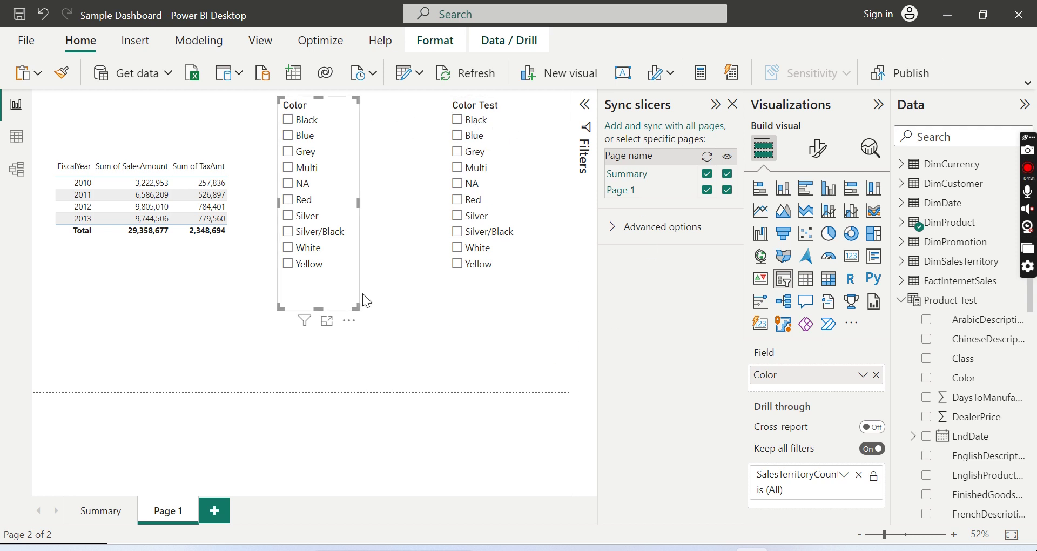
pyautogui.moveTo(356, 307); pyautogui.dragTo(364, 287)
pyautogui.click(442, 319)
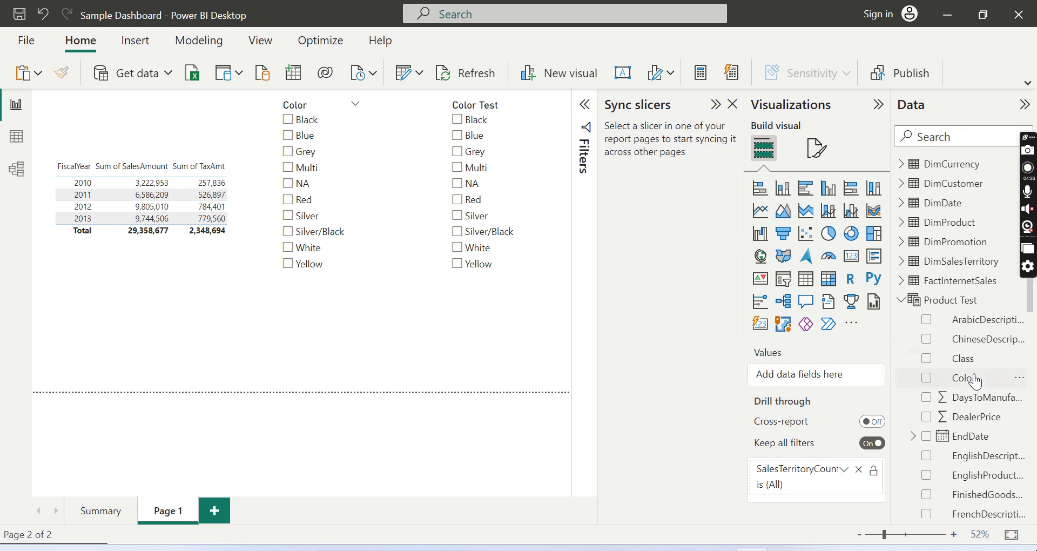
# Add a card below the Color Test slicer showing the Count of the Color field from the Product Test table
pyautogui.scroll(-3, 981, 432)
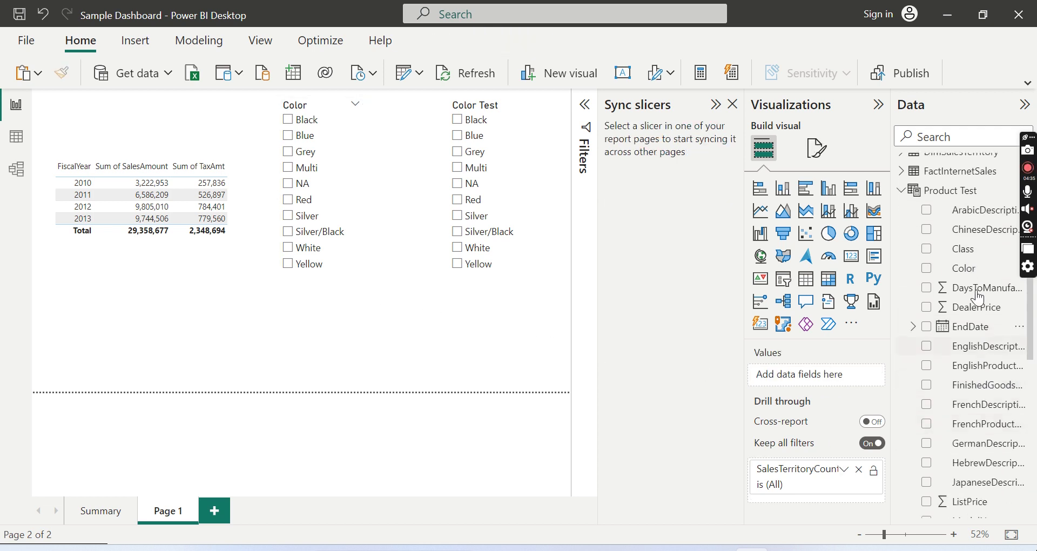
pyautogui.moveTo(968, 266); pyautogui.dragTo(481, 326)
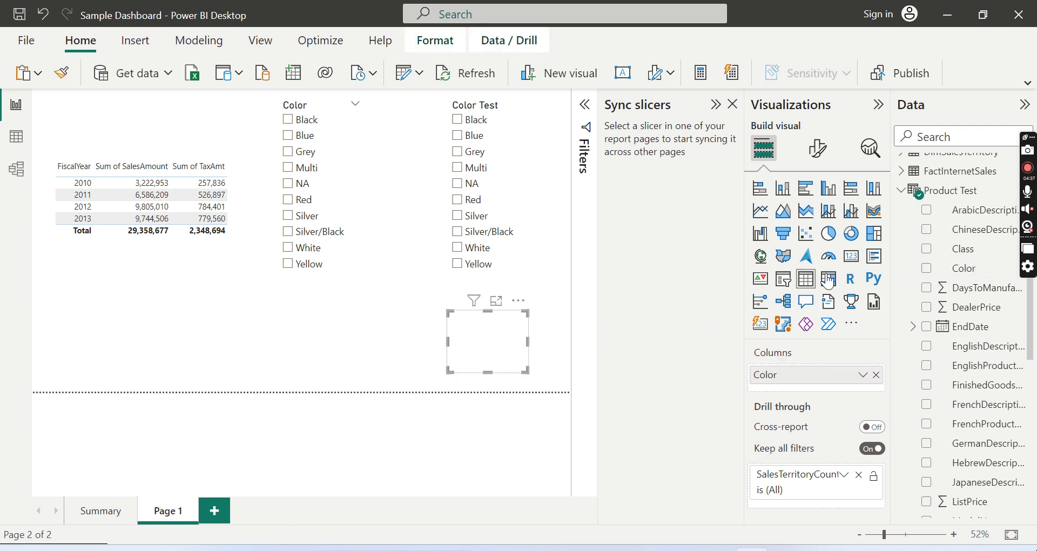
pyautogui.click(850, 266)
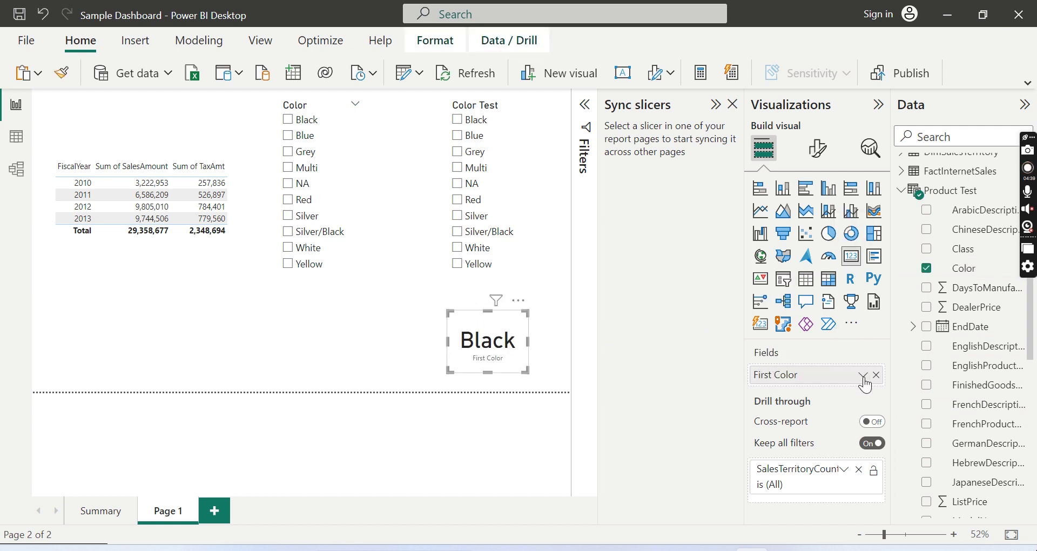
pyautogui.click(863, 374)
pyautogui.click(912, 477)
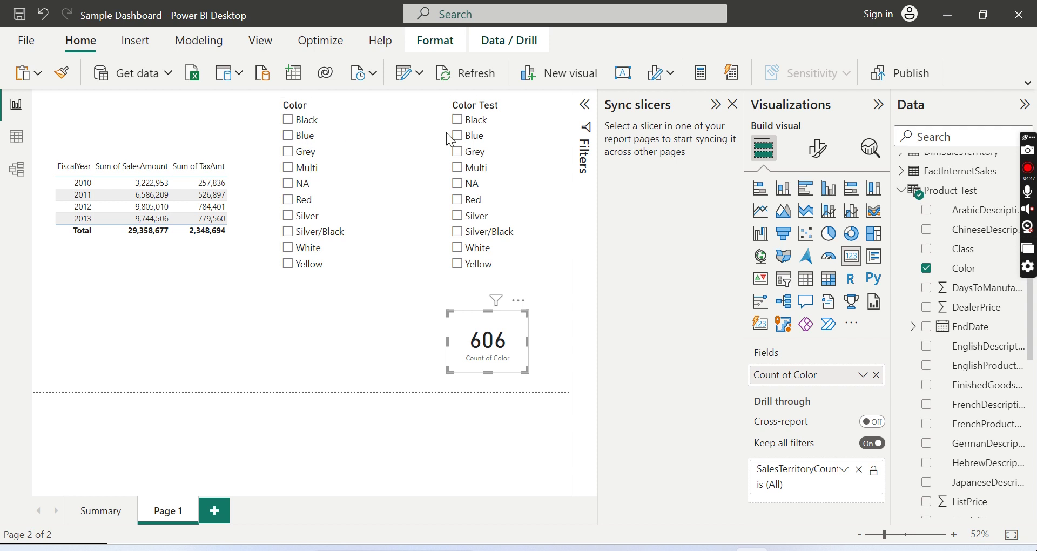
# Test the count card by selecting and clearing Blue in the Color Test slicer
pyautogui.click(472, 140)
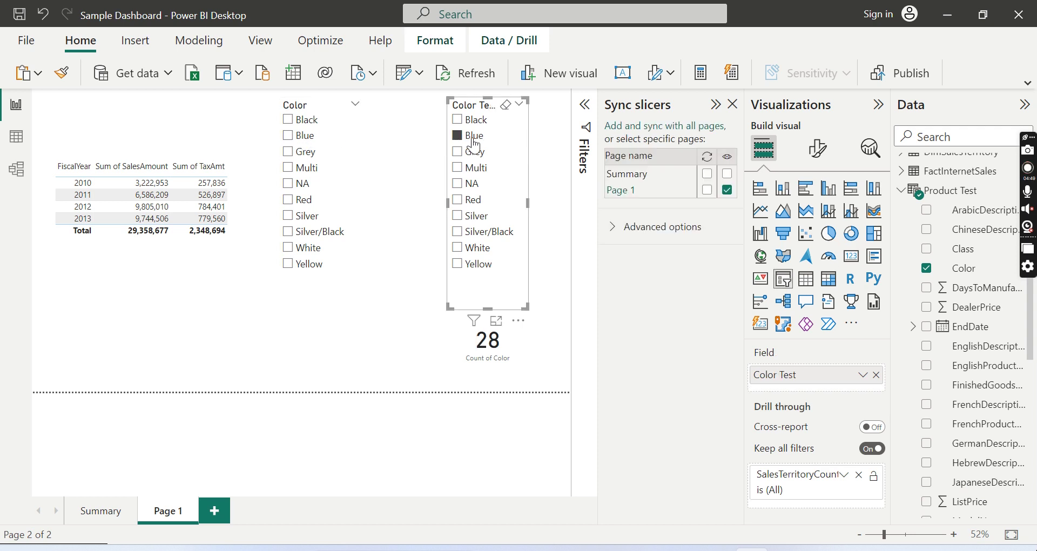
pyautogui.click(473, 140)
pyautogui.click(520, 354)
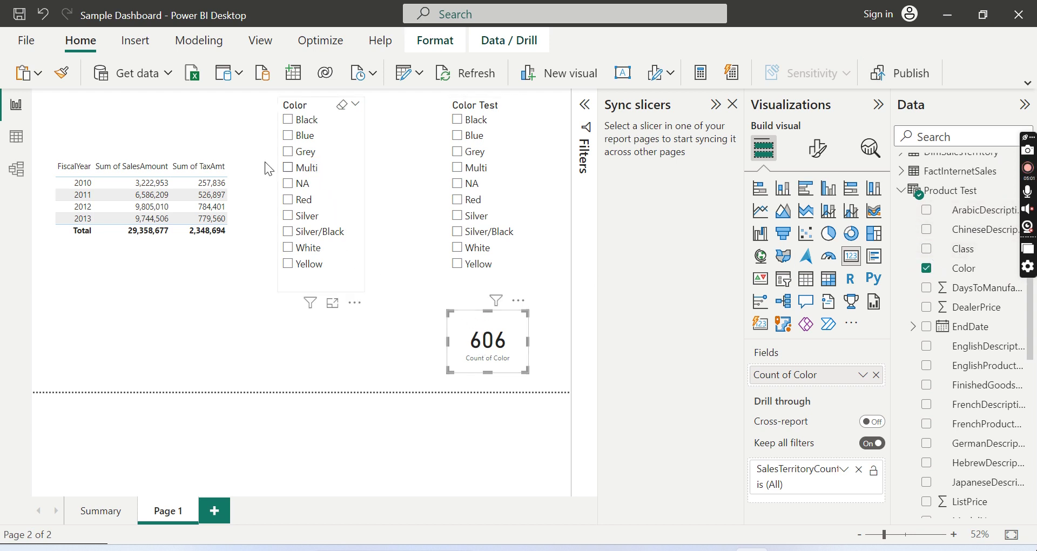
# Show the Color slicer's advanced sync options, and test the sync by selecting Black on the Summary page and checking Page 1
pyautogui.click(299, 110)
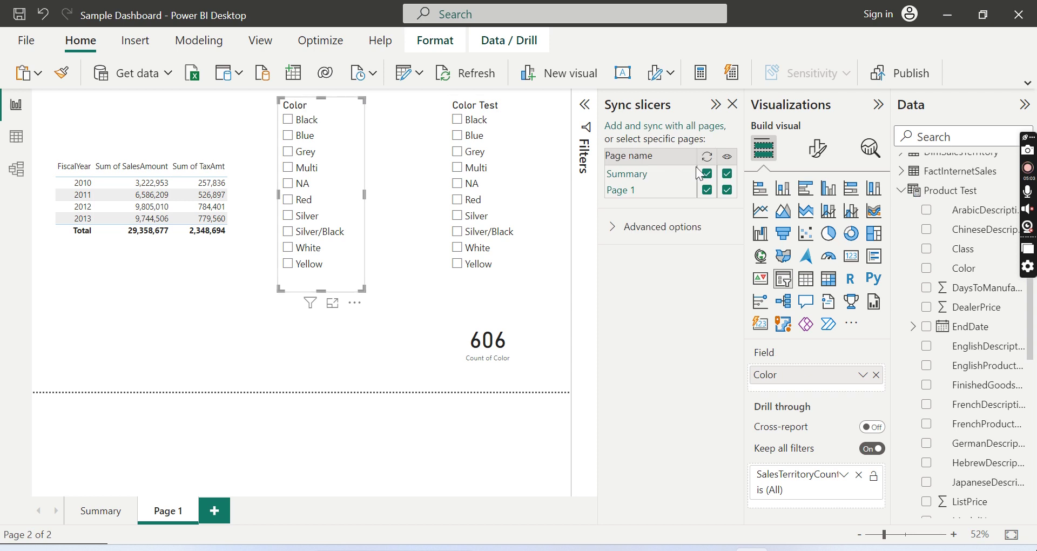
pyautogui.click(614, 231)
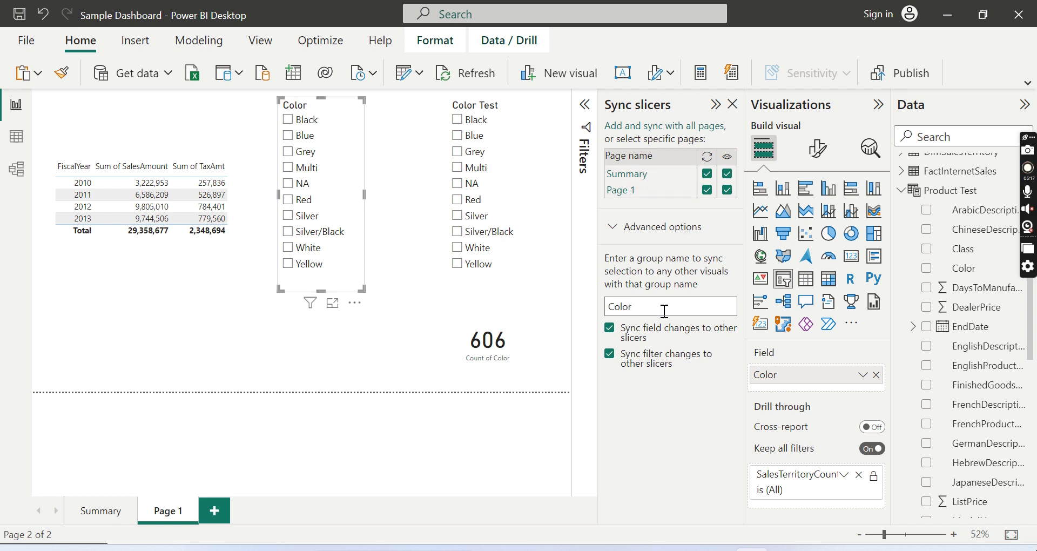
pyautogui.click(95, 510)
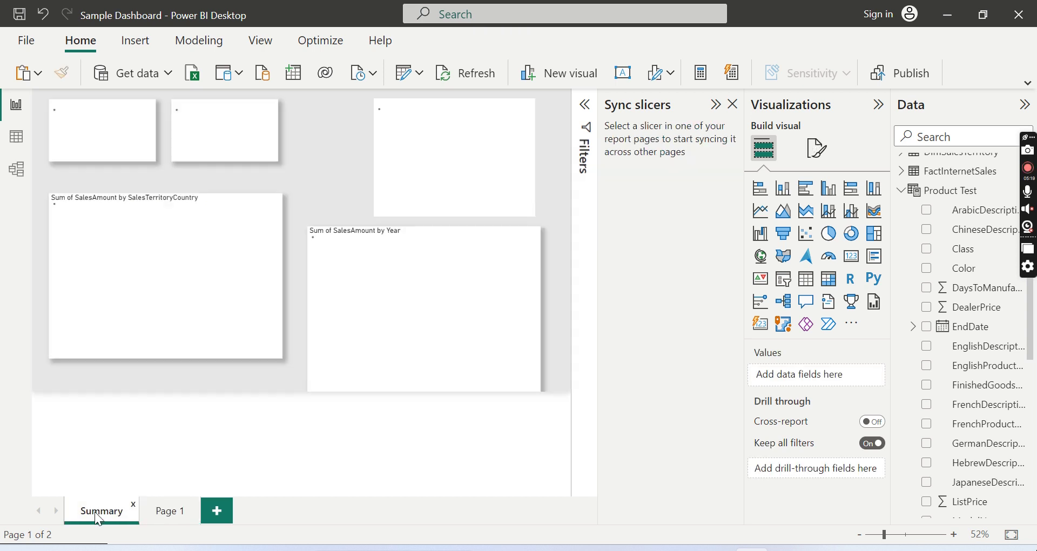
pyautogui.click(433, 123)
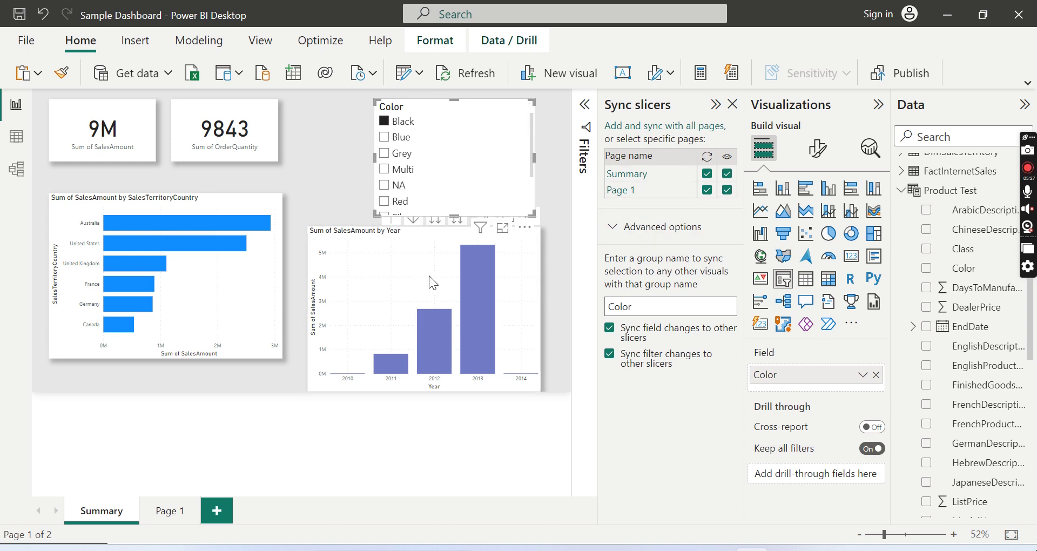
pyautogui.click(180, 510)
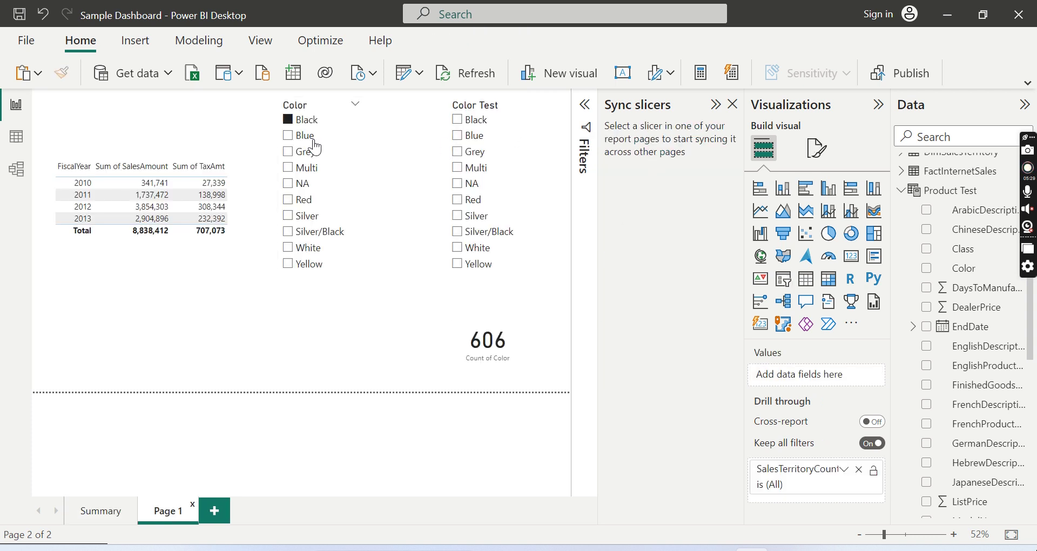
# Set the Color Test slicer's sync group name to Color, and test it by selecting Red and White in the Color slicer
pyautogui.click(470, 108)
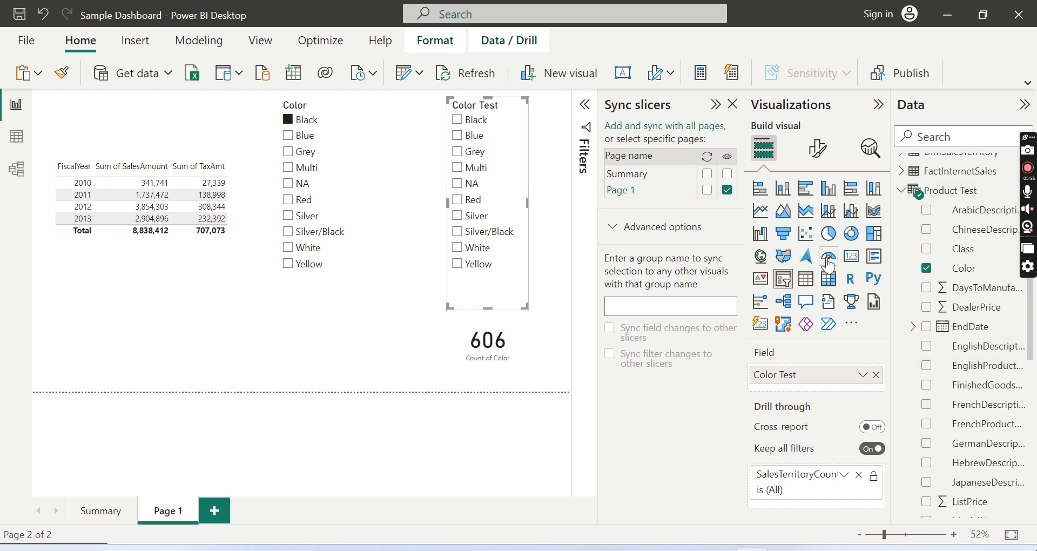
pyautogui.click(649, 303)
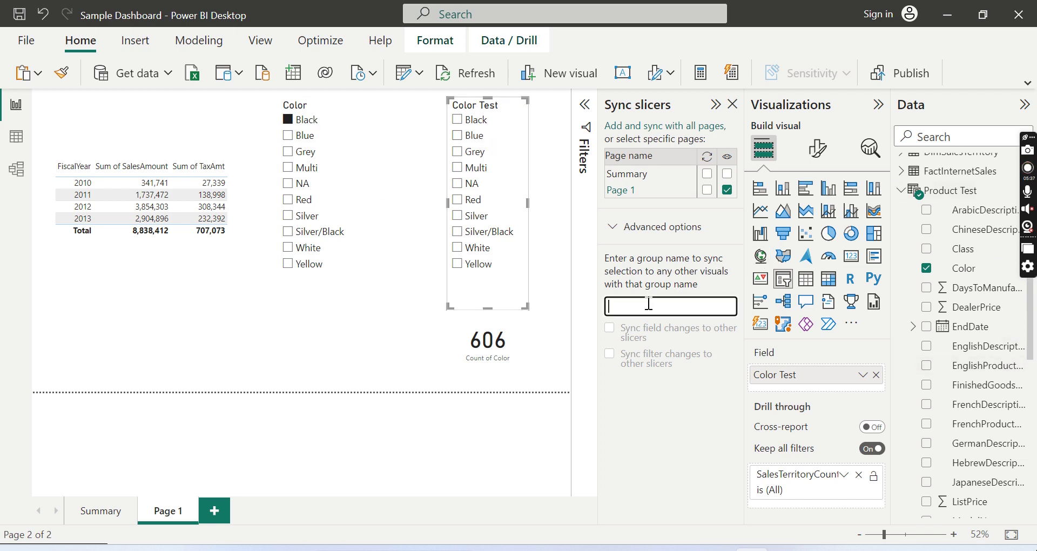
pyautogui.write('Color')
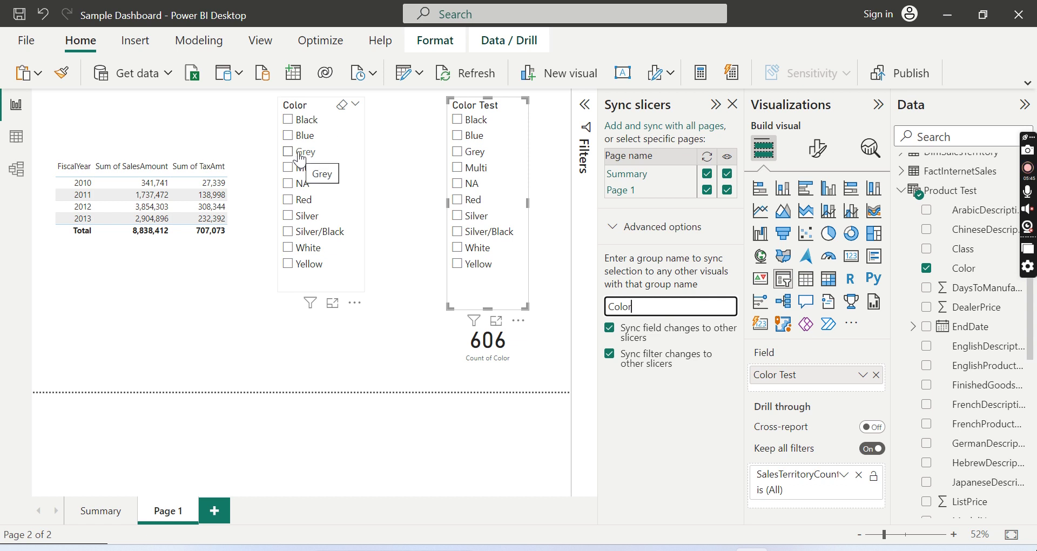
pyautogui.click(290, 201)
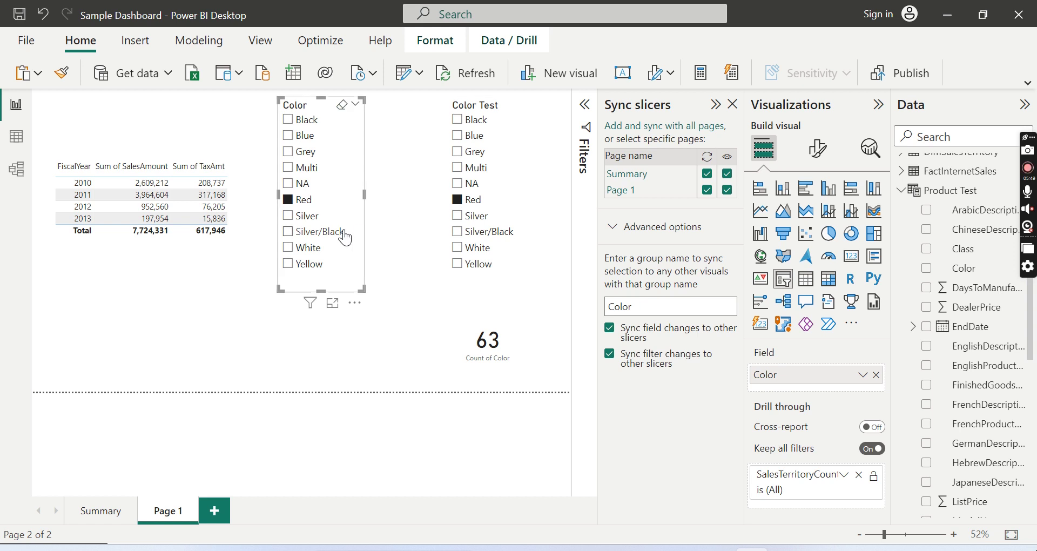
pyautogui.click(317, 253)
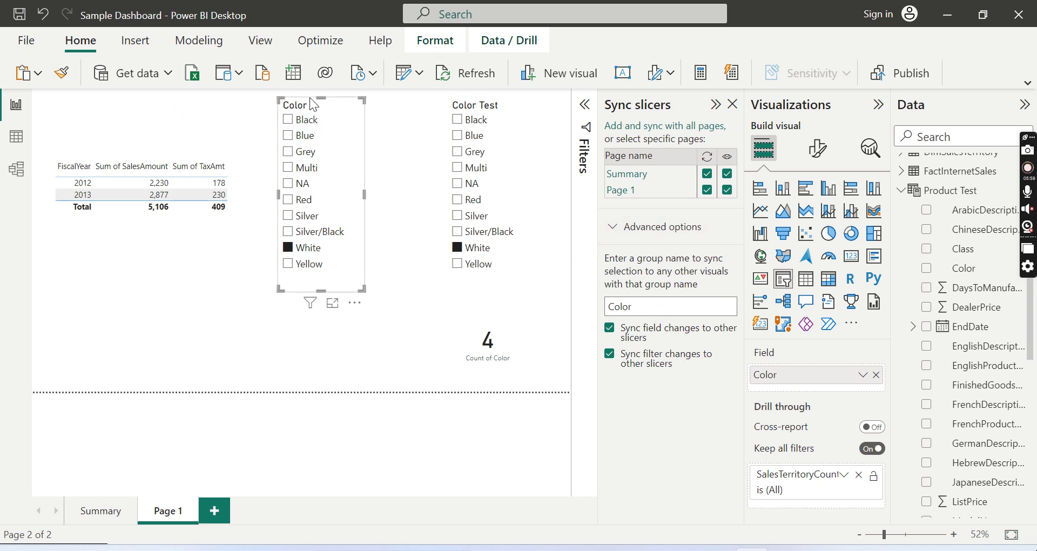
# Test the slicer sync with Grey and Black in the Color slicer, check Product Test in the model view, and clear Black in Color Test
pyautogui.click(289, 151)
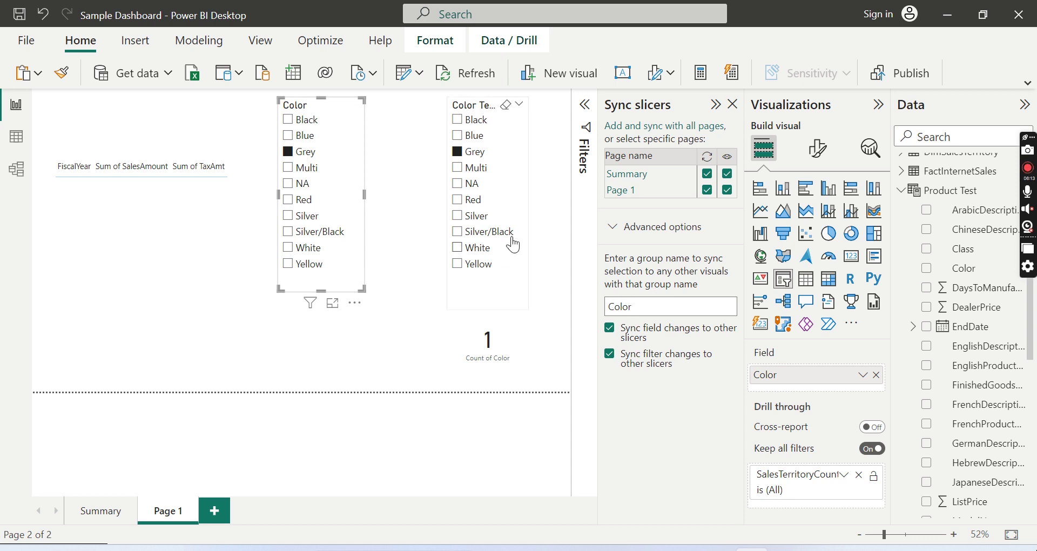
pyautogui.click(306, 124)
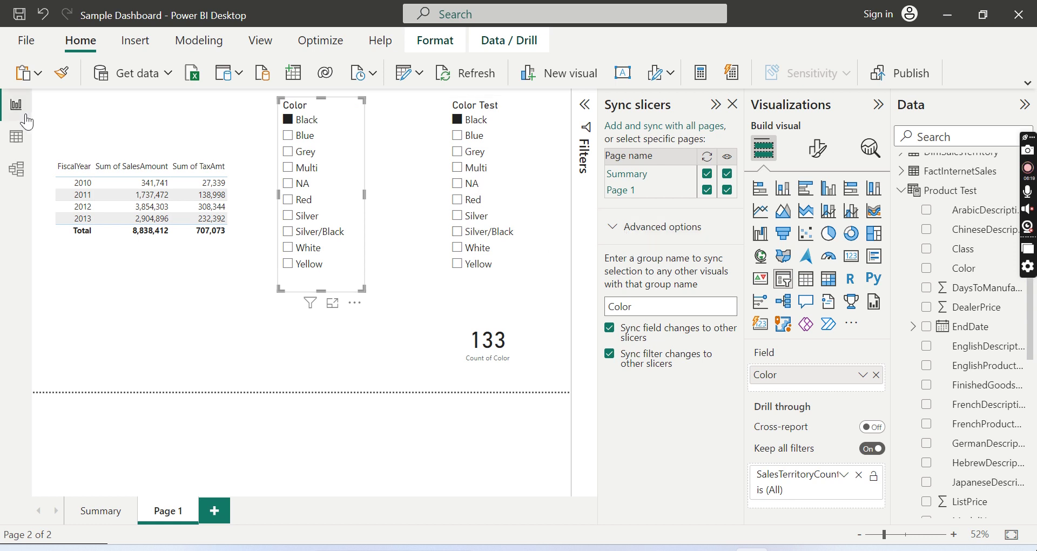
pyautogui.click(16, 169)
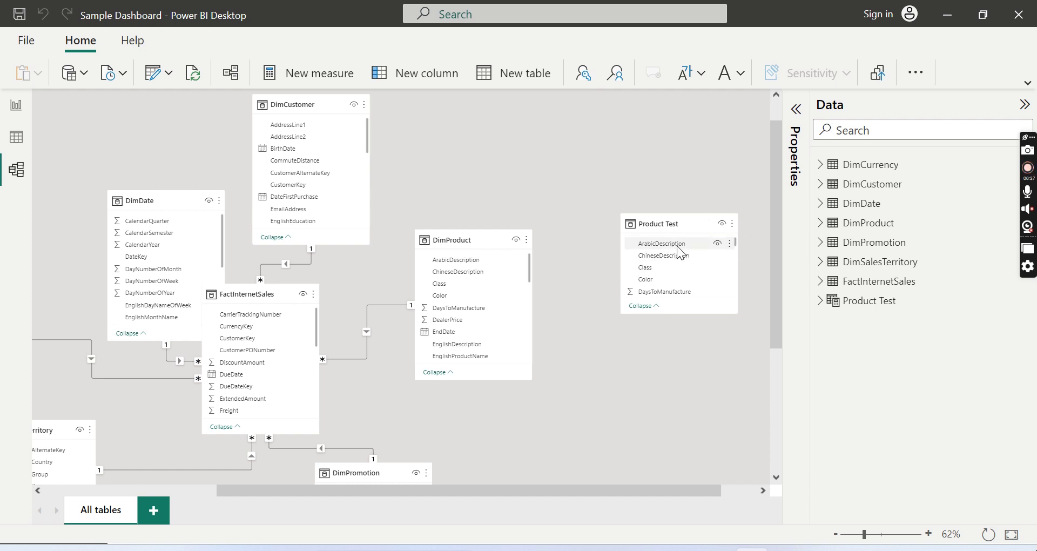
pyautogui.click(16, 105)
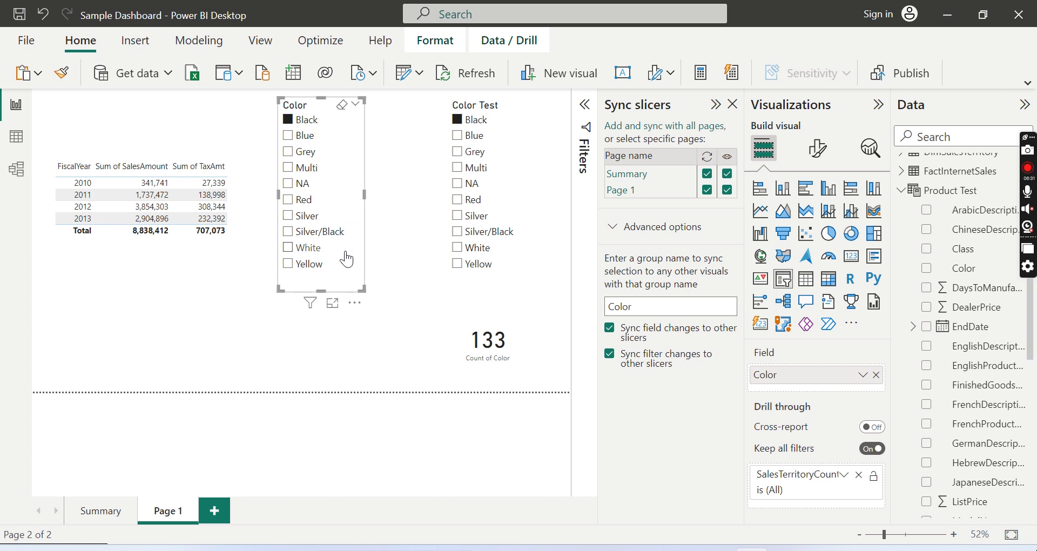
pyautogui.click(478, 121)
# Add a slicer for the Class field of the Product Test table between the Color and Color Test slicers
pyautogui.click(419, 127)
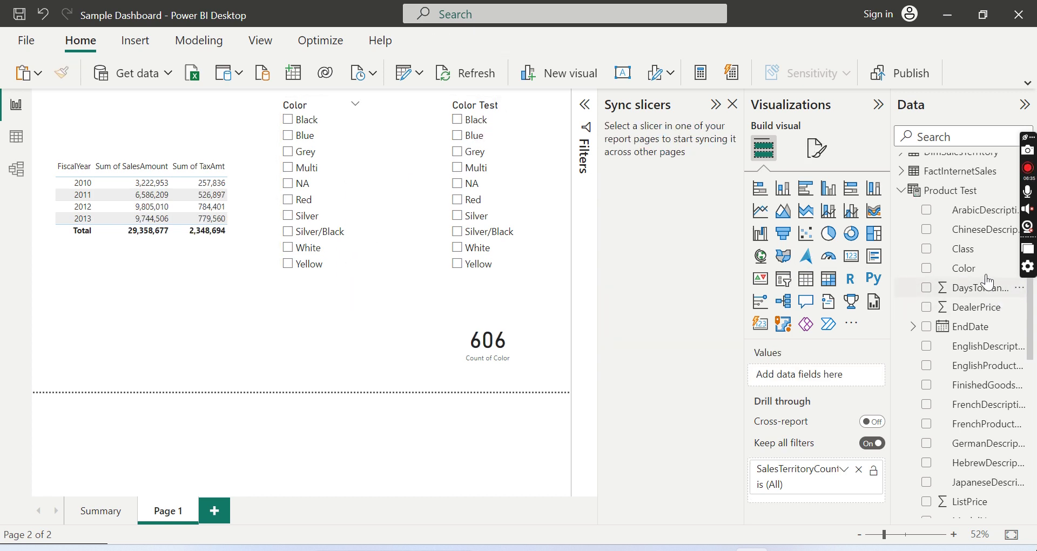
pyautogui.moveTo(962, 250); pyautogui.dragTo(409, 293)
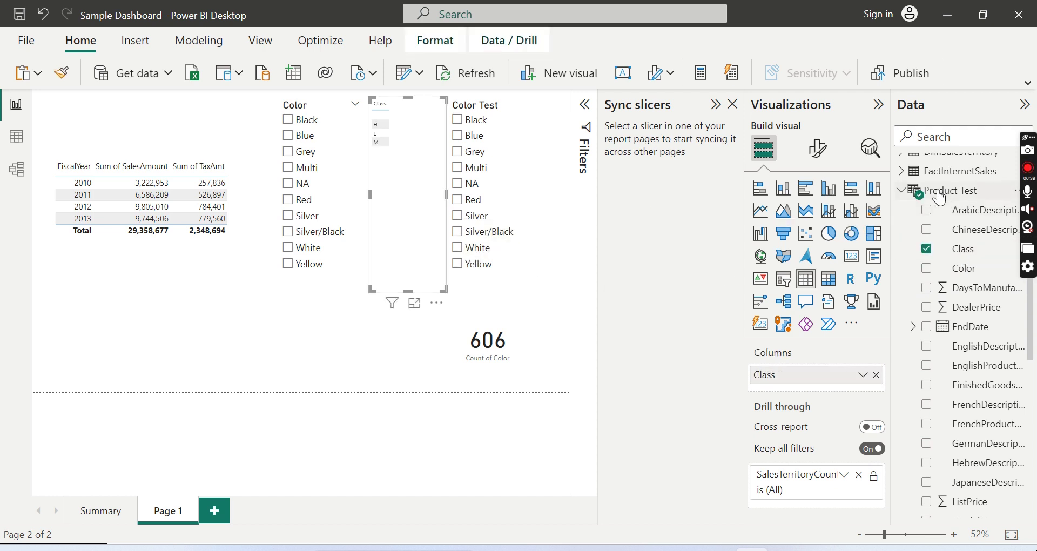
pyautogui.click(783, 279)
# Copy the Color Test slicer's formatting to the Class slicer, and move the Class slicer slightly down
pyautogui.click(487, 108)
pyautogui.click(60, 79)
pyautogui.click(408, 203)
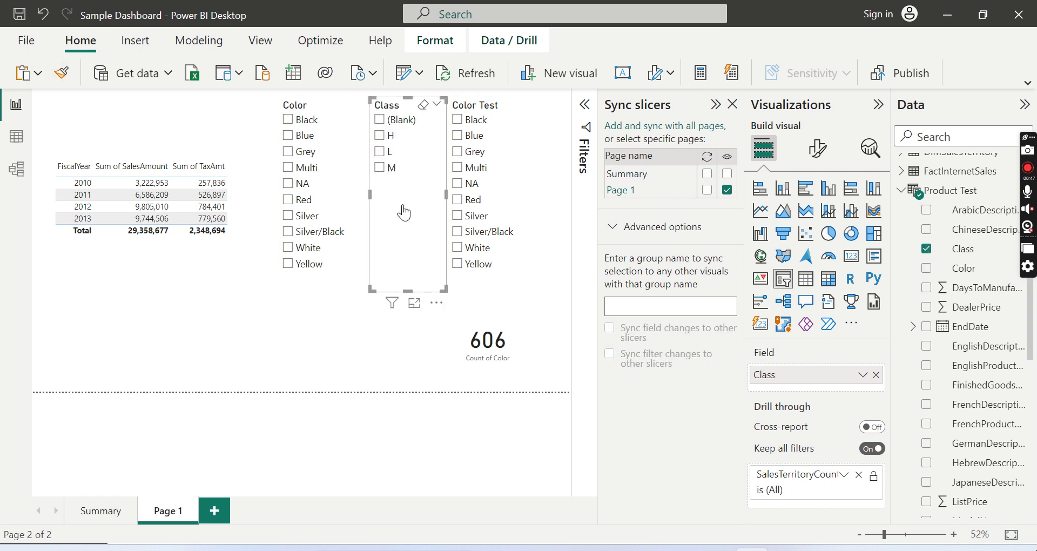
pyautogui.moveTo(406, 205); pyautogui.dragTo(397, 228)
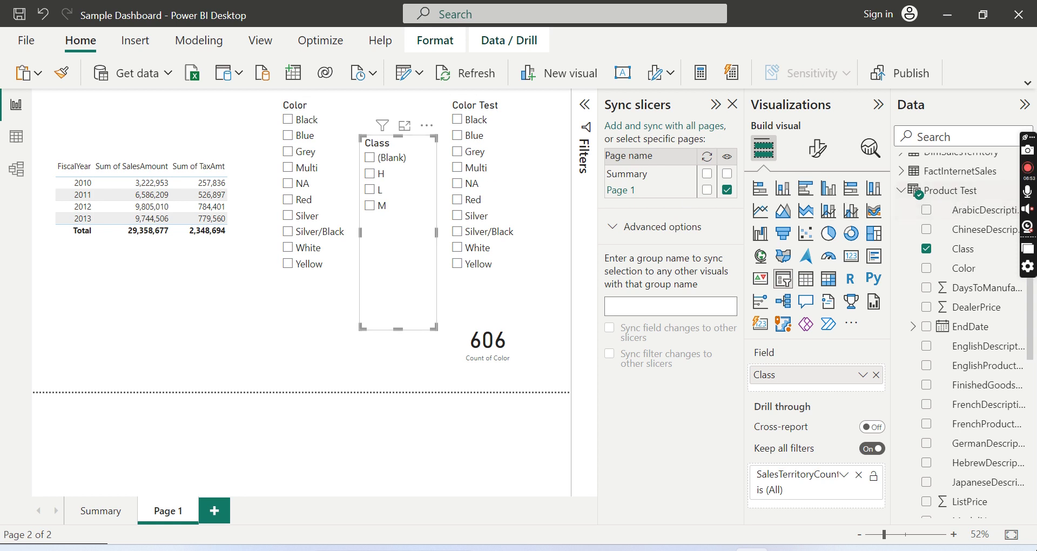
# Check the Product Test table in the model view, and review the sync group names of the Color and Color Test slicers
pyautogui.click(16, 170)
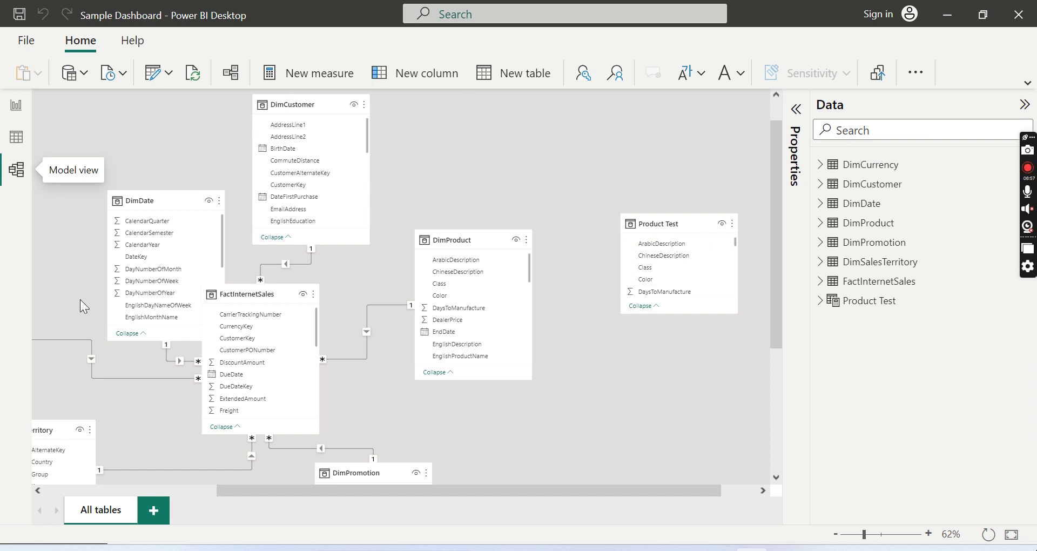
pyautogui.click(16, 105)
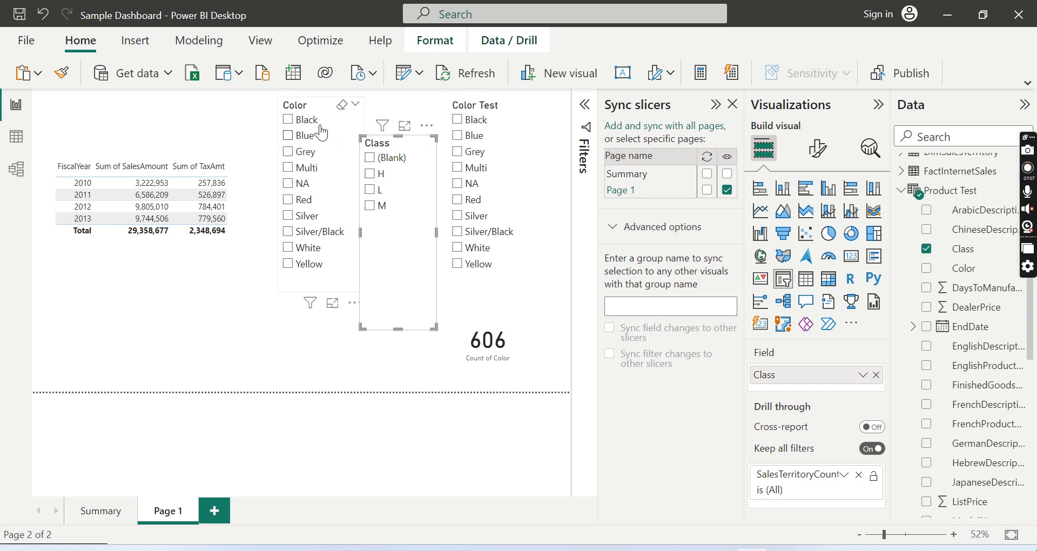
pyautogui.click(316, 102)
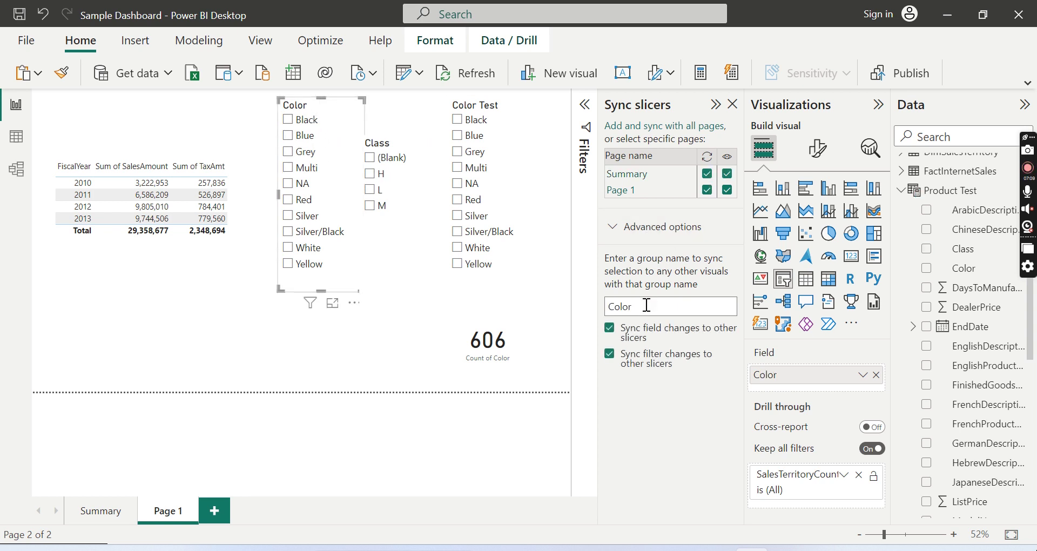
pyautogui.click(480, 112)
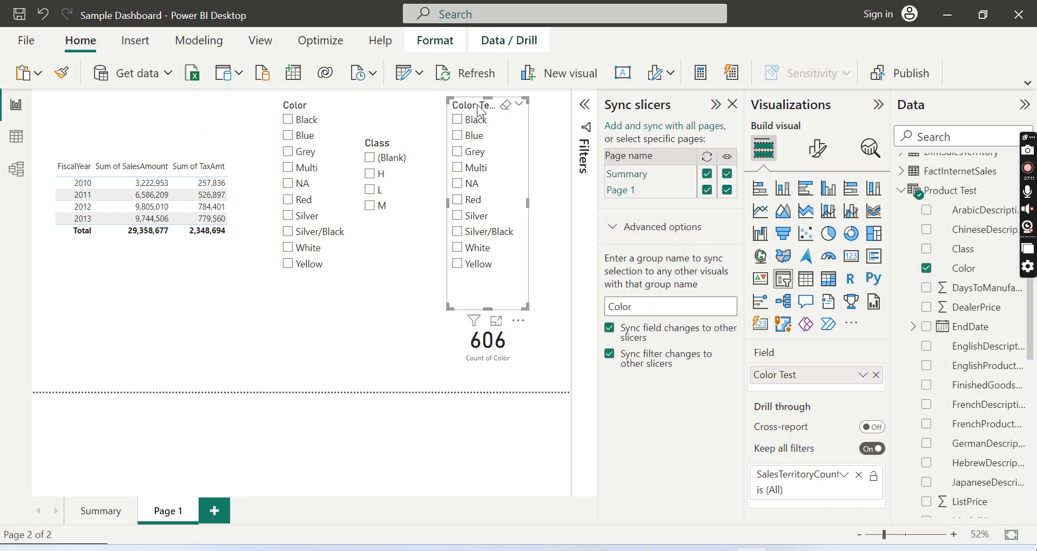
# Set the Class slicer's sync group name to Color
pyautogui.click(377, 157)
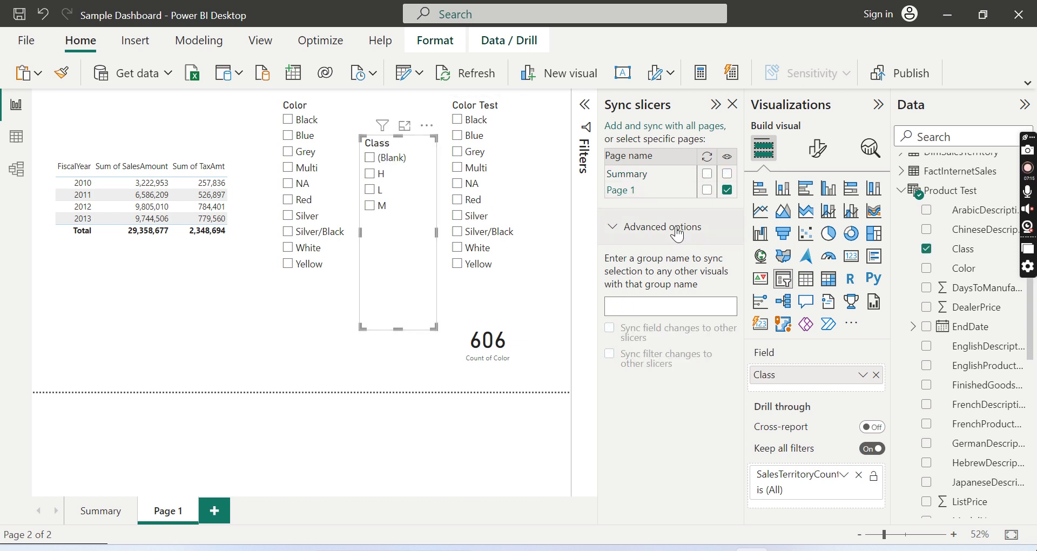
pyautogui.click(631, 300)
pyautogui.write('Color')
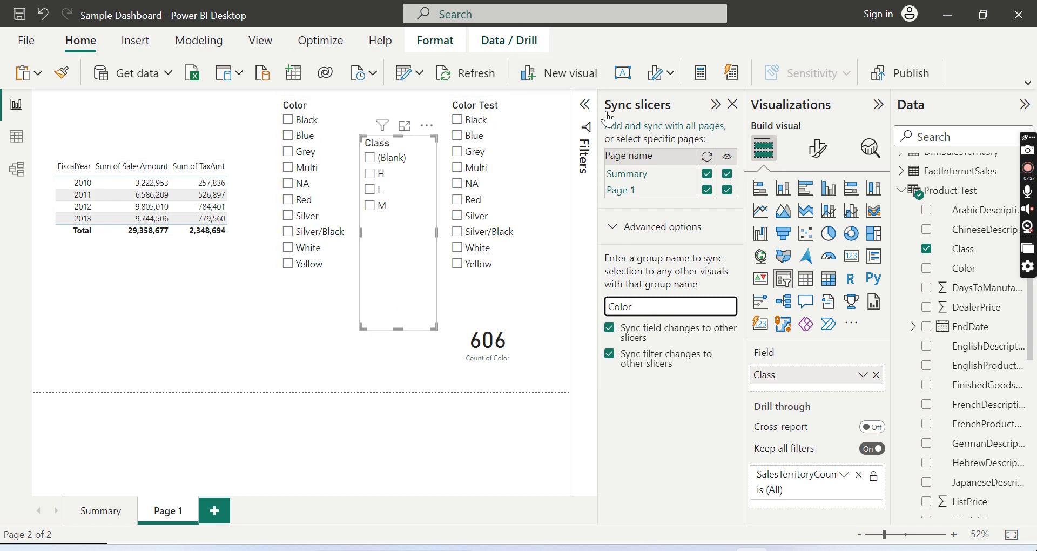
pyautogui.click(293, 336)
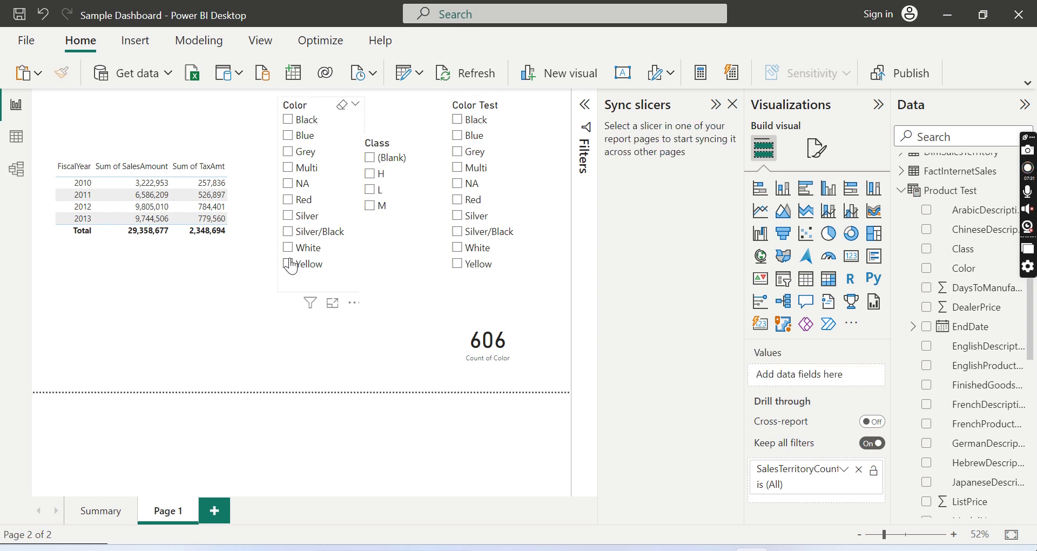
# Test the sync by selecting Yellow, Silver and Grey in the Color slicer, and by selecting and clearing H in the Class slicer
pyautogui.click(291, 264)
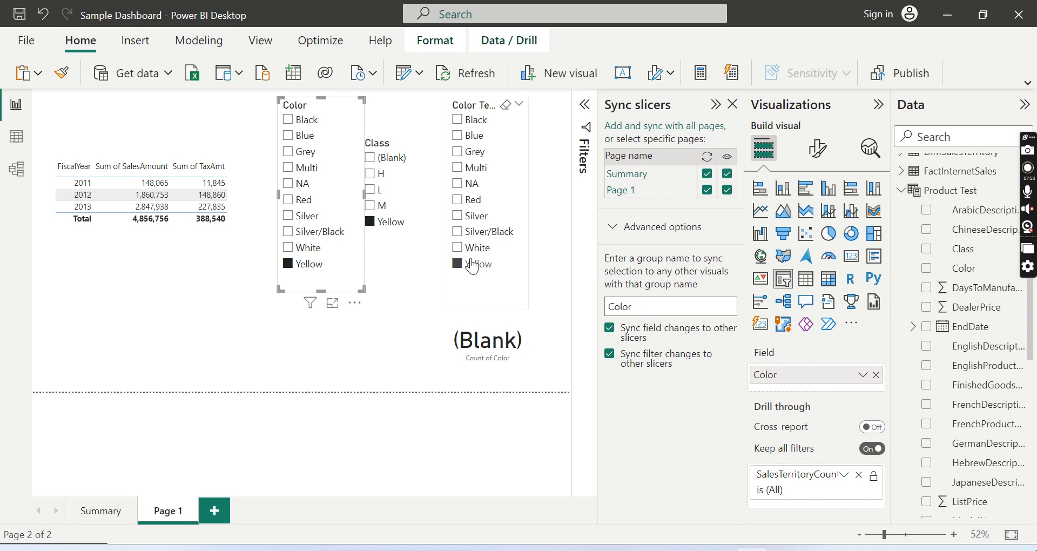
pyautogui.click(307, 216)
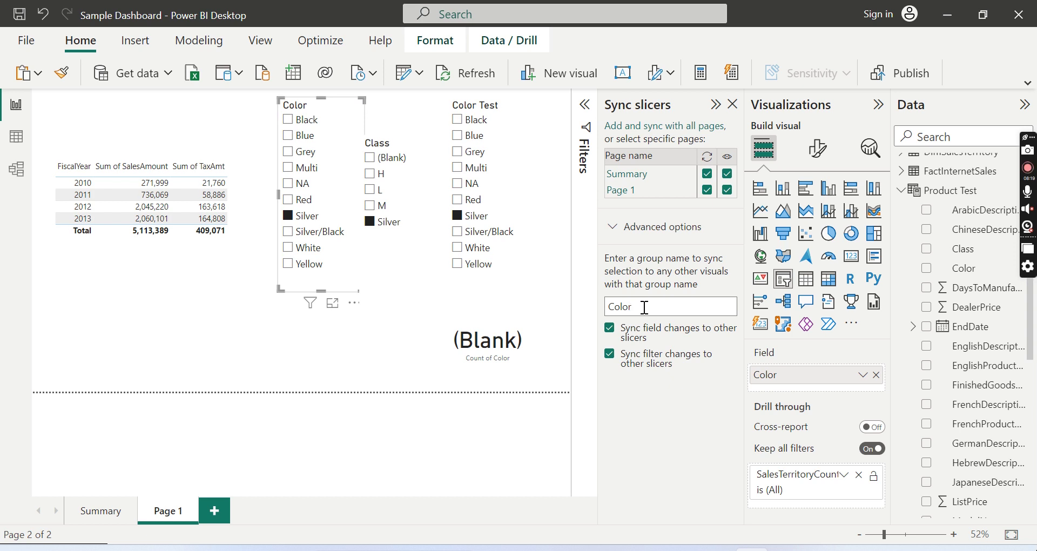
pyautogui.click(301, 153)
pyautogui.click(304, 156)
pyautogui.click(372, 176)
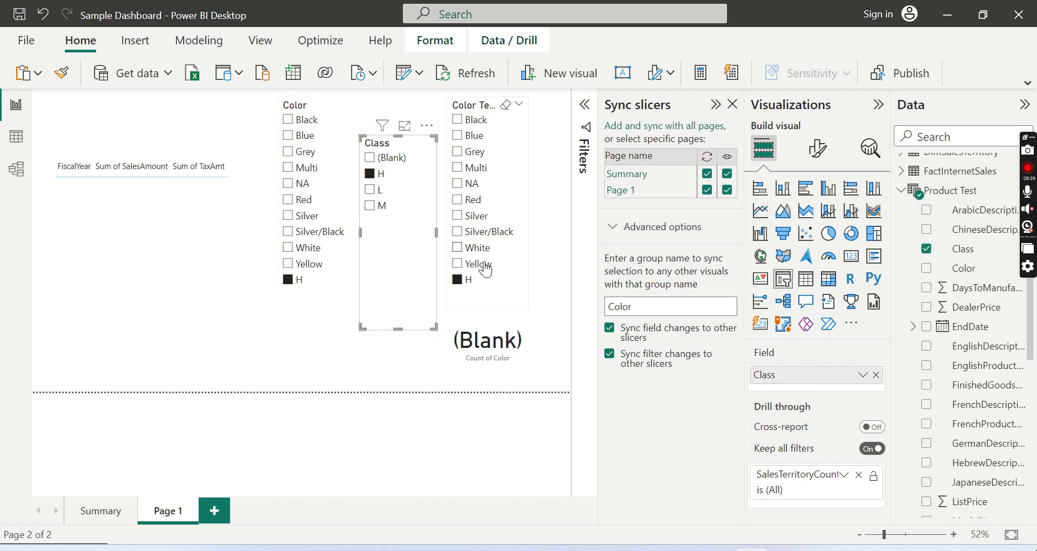
pyautogui.click(372, 174)
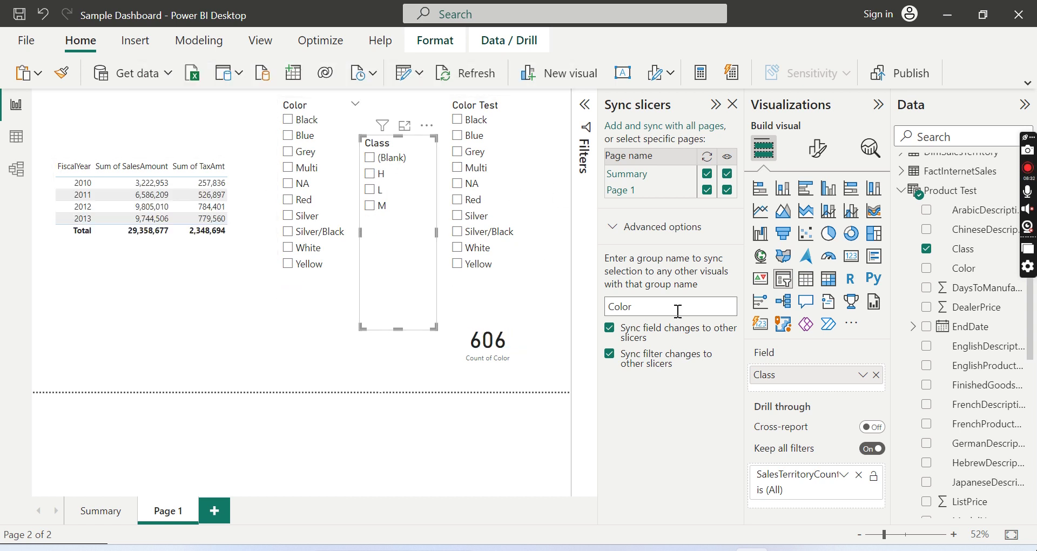
# Collapse the Class slicer's advanced sync options, and review how the Product Test table relates to the other tables in the model view
pyautogui.click(672, 236)
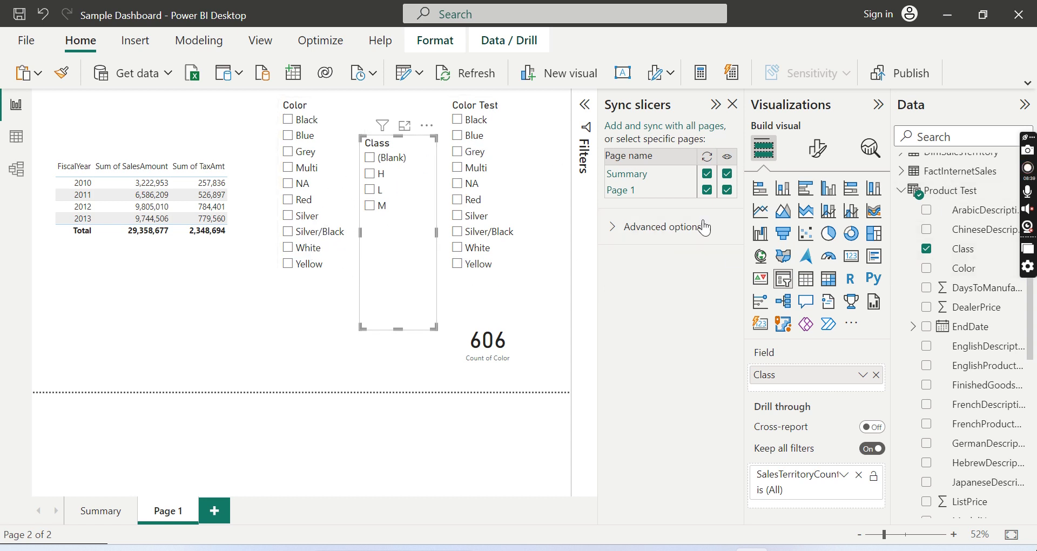
pyautogui.click(613, 227)
pyautogui.click(613, 227)
pyautogui.click(17, 169)
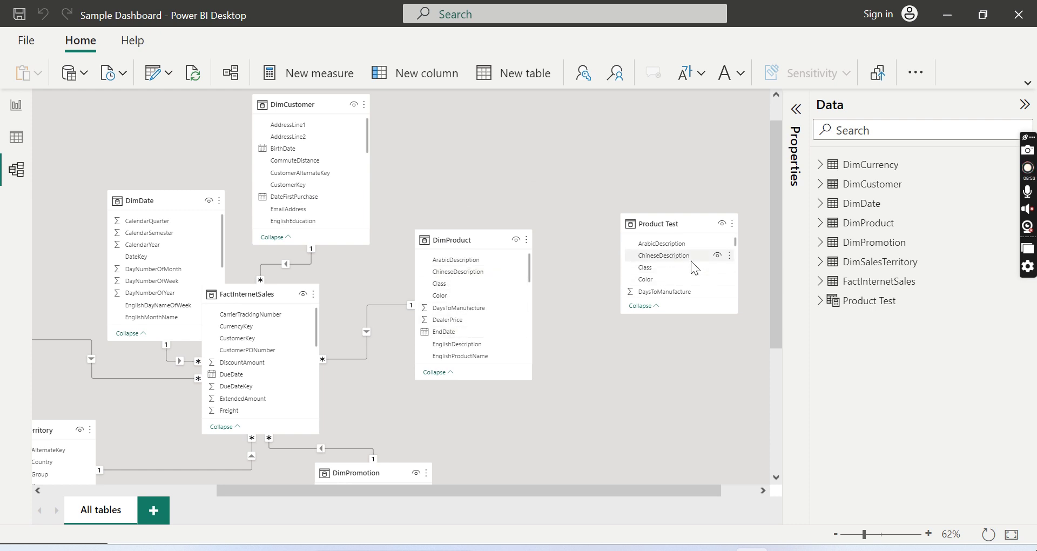
pyautogui.click(20, 106)
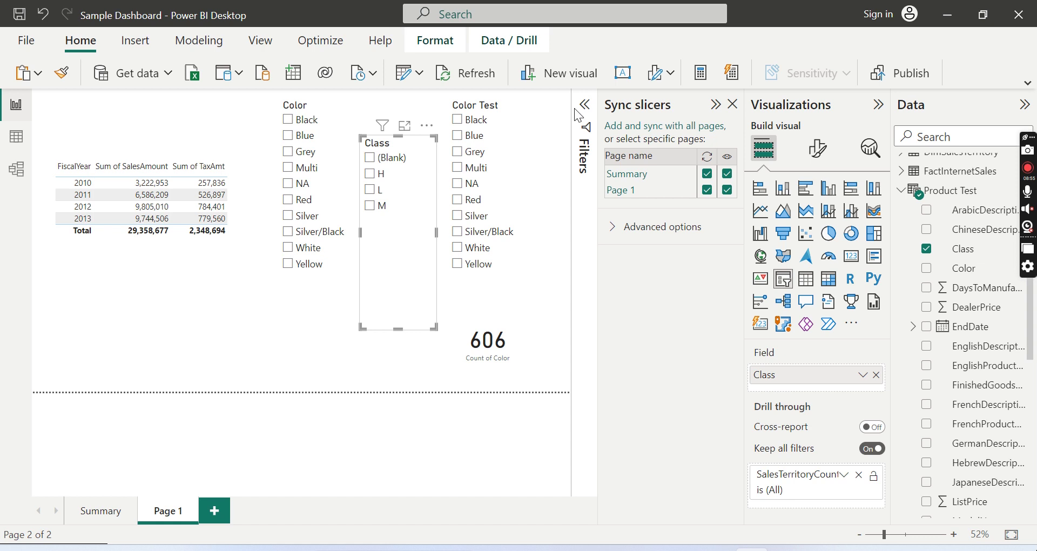